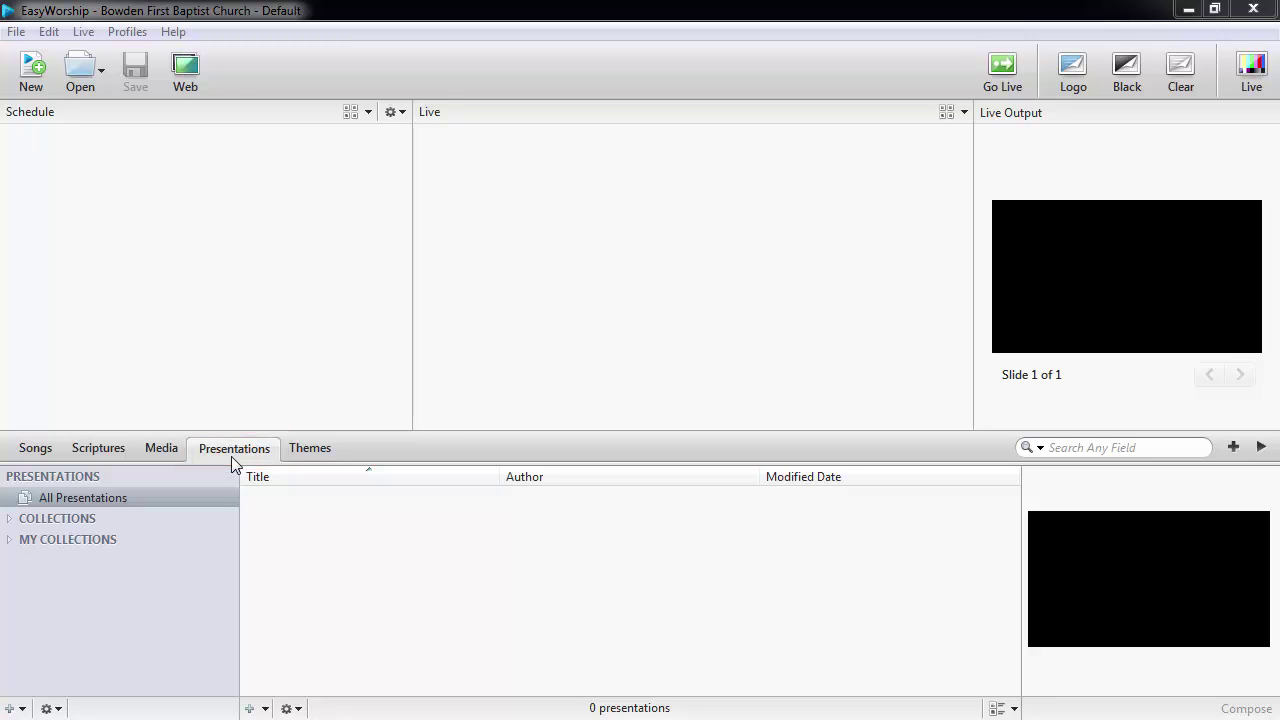
Step: Create a new untitled presentation and begin editing slide 1's title in the Words outline
{"action": "right_click", "coordinate": [470, 646]}
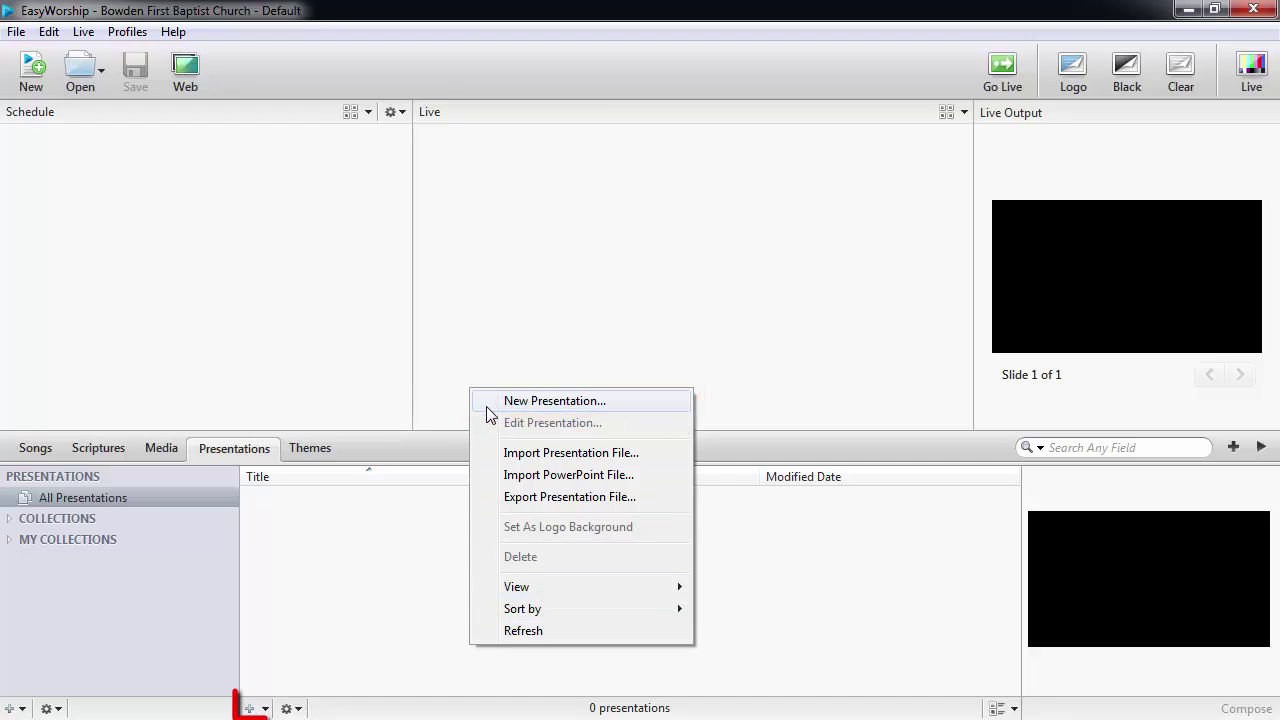
{"action": "left_click", "coordinate": [250, 708]}
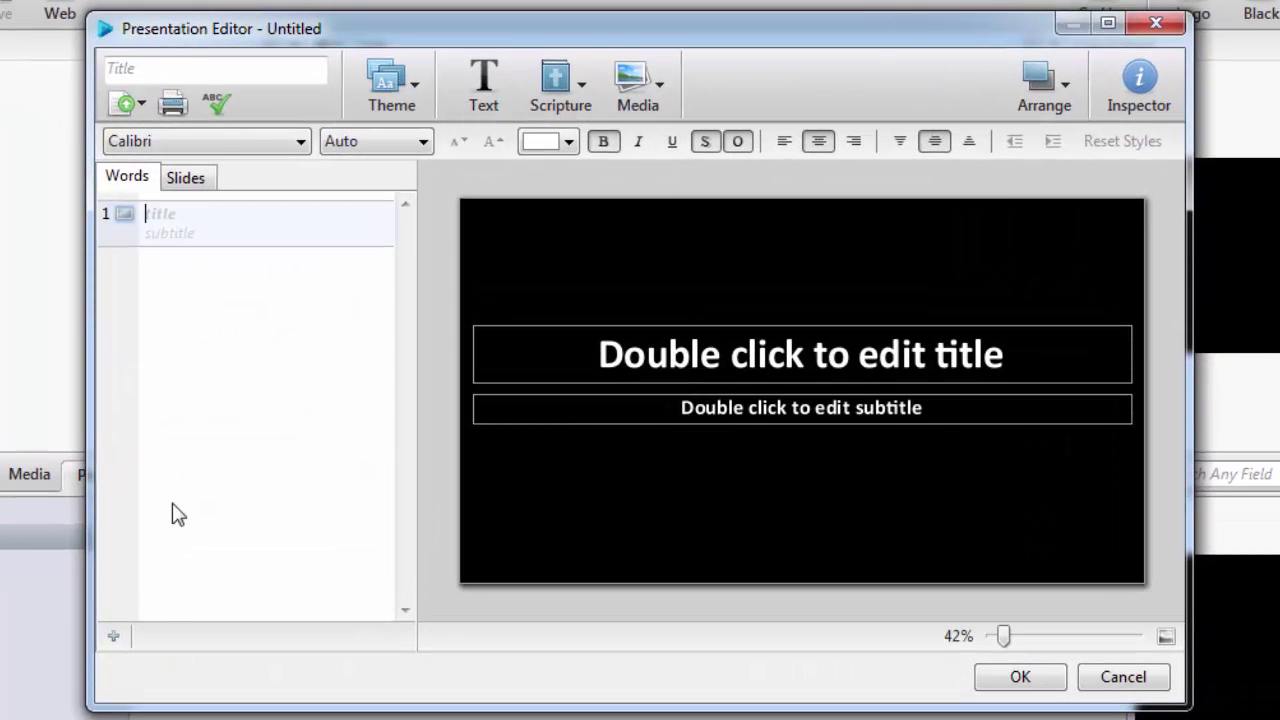
{"action": "left_click", "coordinate": [154, 184]}
{"action": "left_click", "coordinate": [214, 186]}
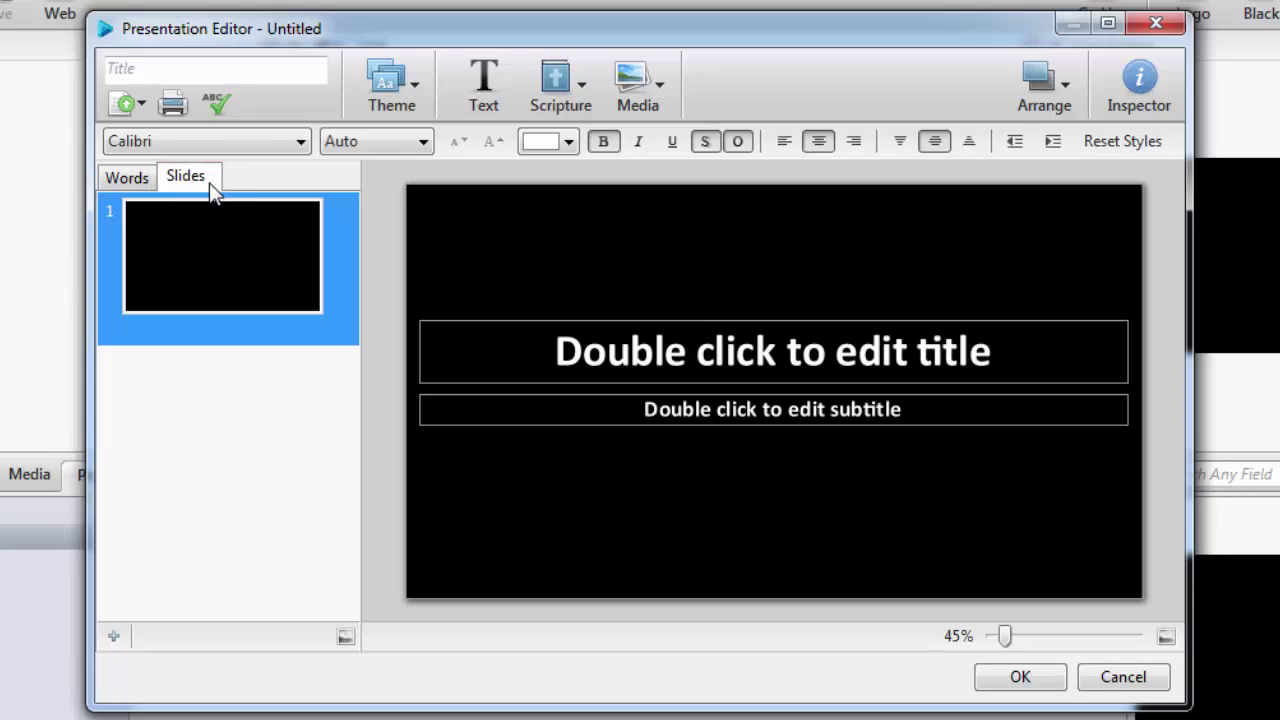
{"action": "left_click", "coordinate": [155, 184]}
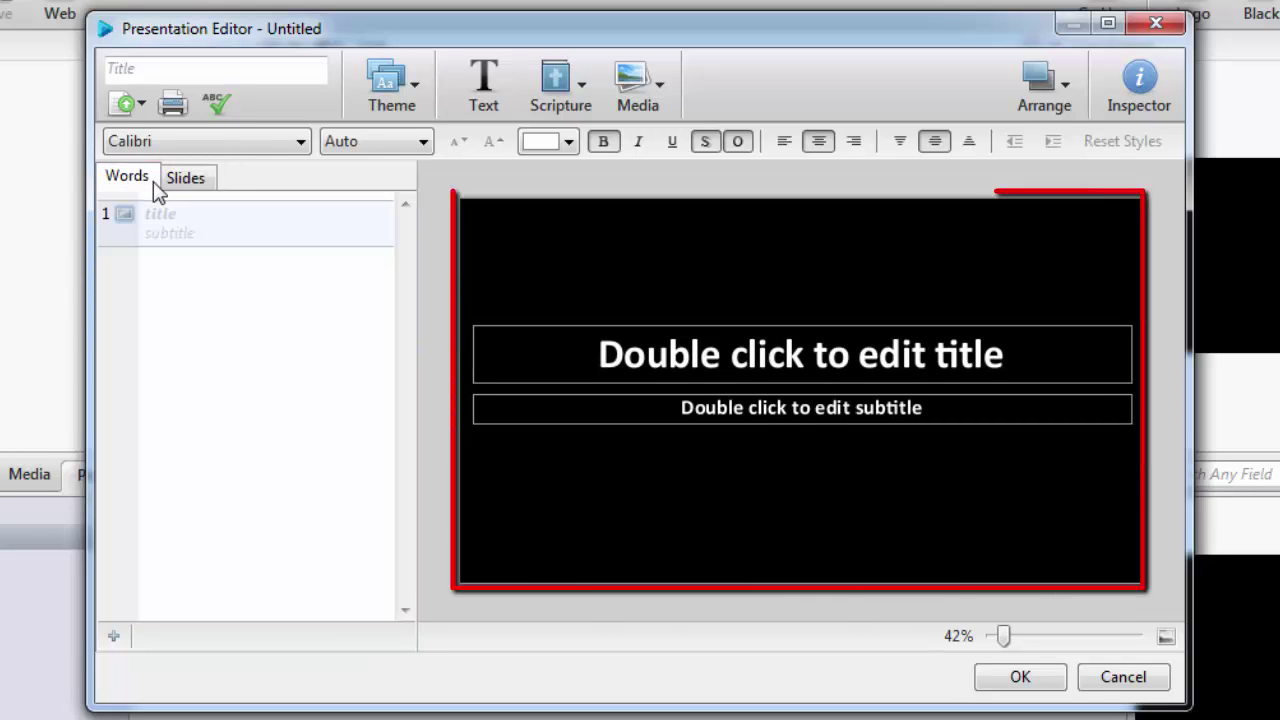
{"action": "left_click", "coordinate": [250, 224]}
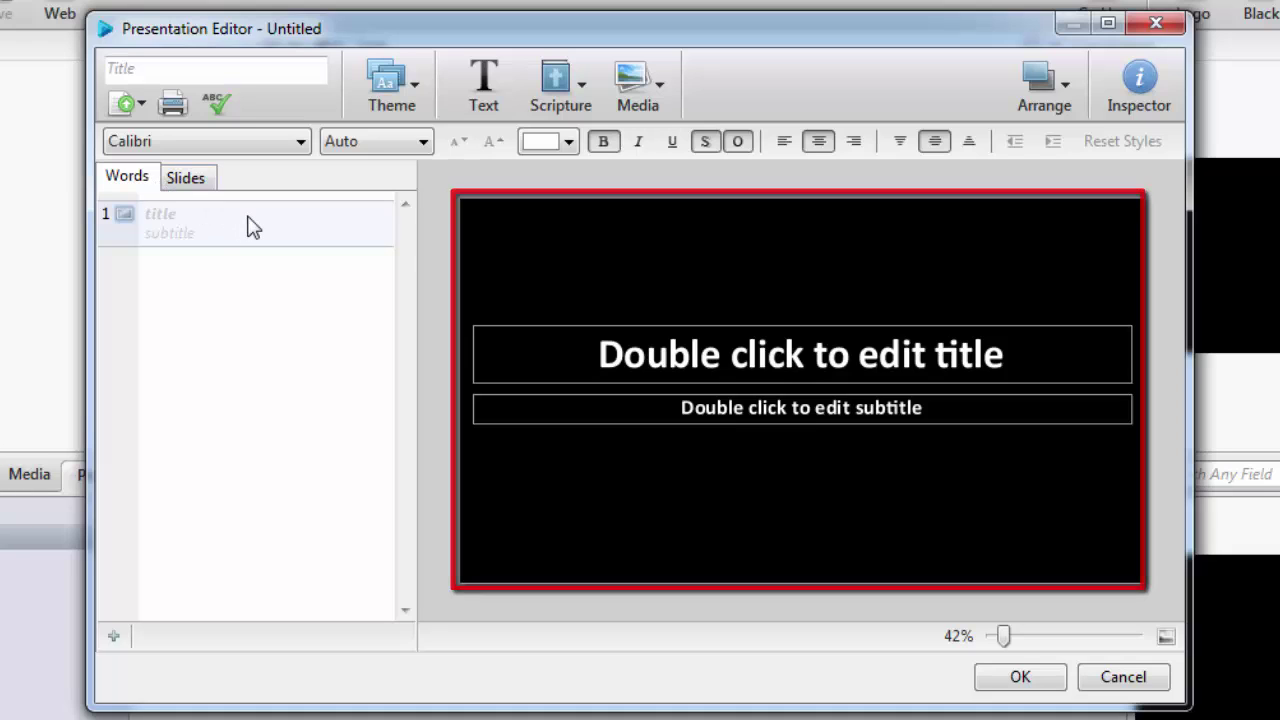
Step: Enter 'Presentations' as slide 1's title and 'Create New' as its subtitle
{"action": "type", "text": "Presentations"}
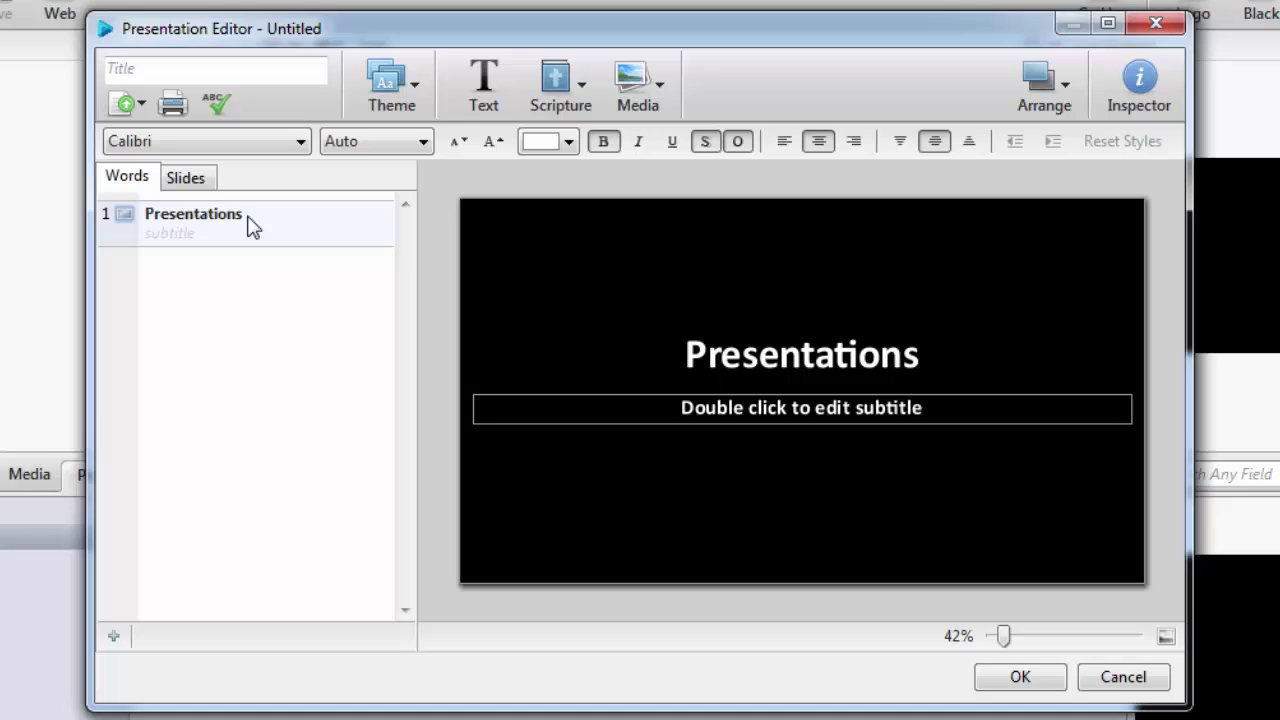
{"action": "key", "text": "Return"}
{"action": "type", "text": "Create "}
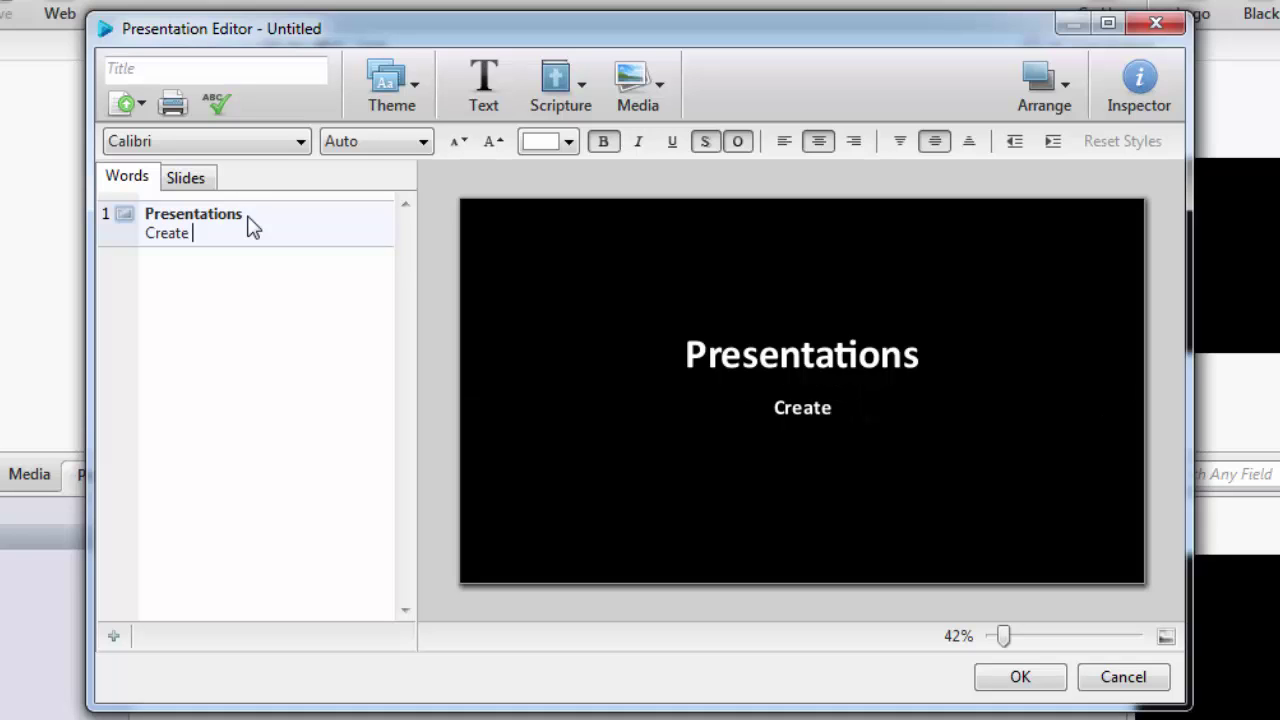
{"action": "type", "text": "n"}
{"action": "key", "text": "BackSpace"}
{"action": "type", "text": "New"}
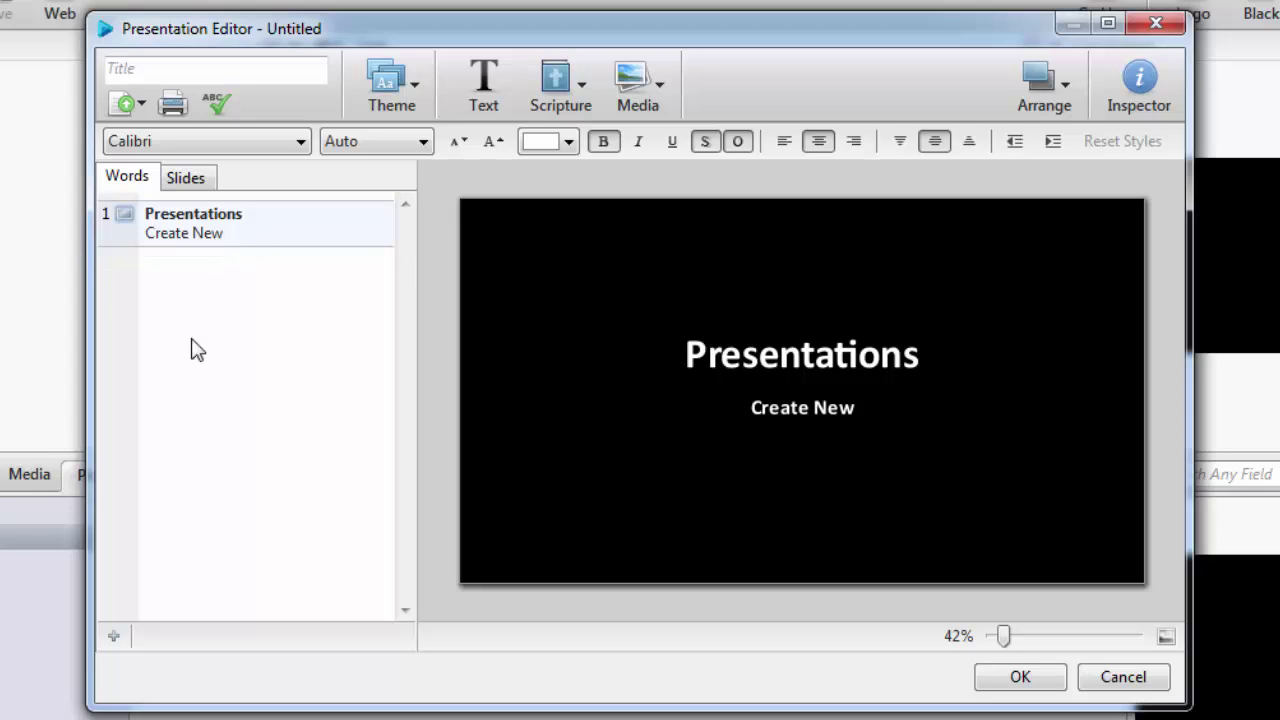
Step: Add a second slide titled 'Themes'
{"action": "left_click", "coordinate": [113, 636]}
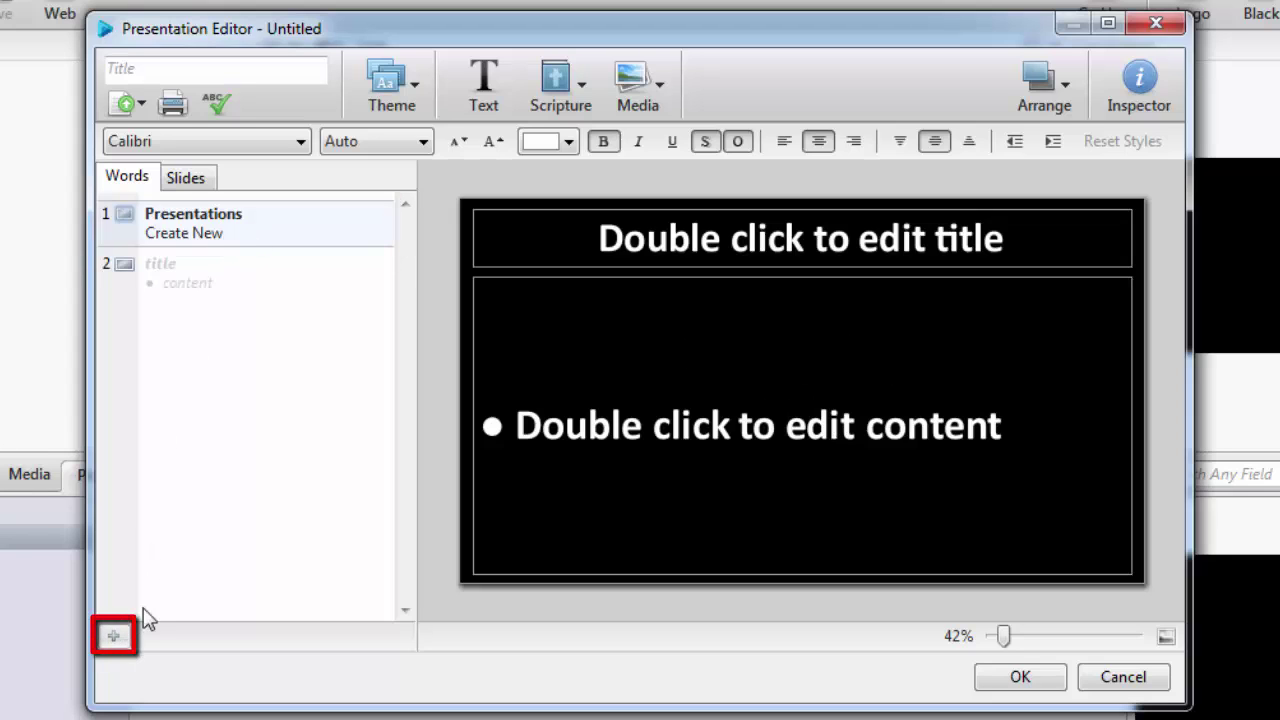
{"action": "left_click", "coordinate": [197, 277]}
{"action": "type", "text": "Themes"}
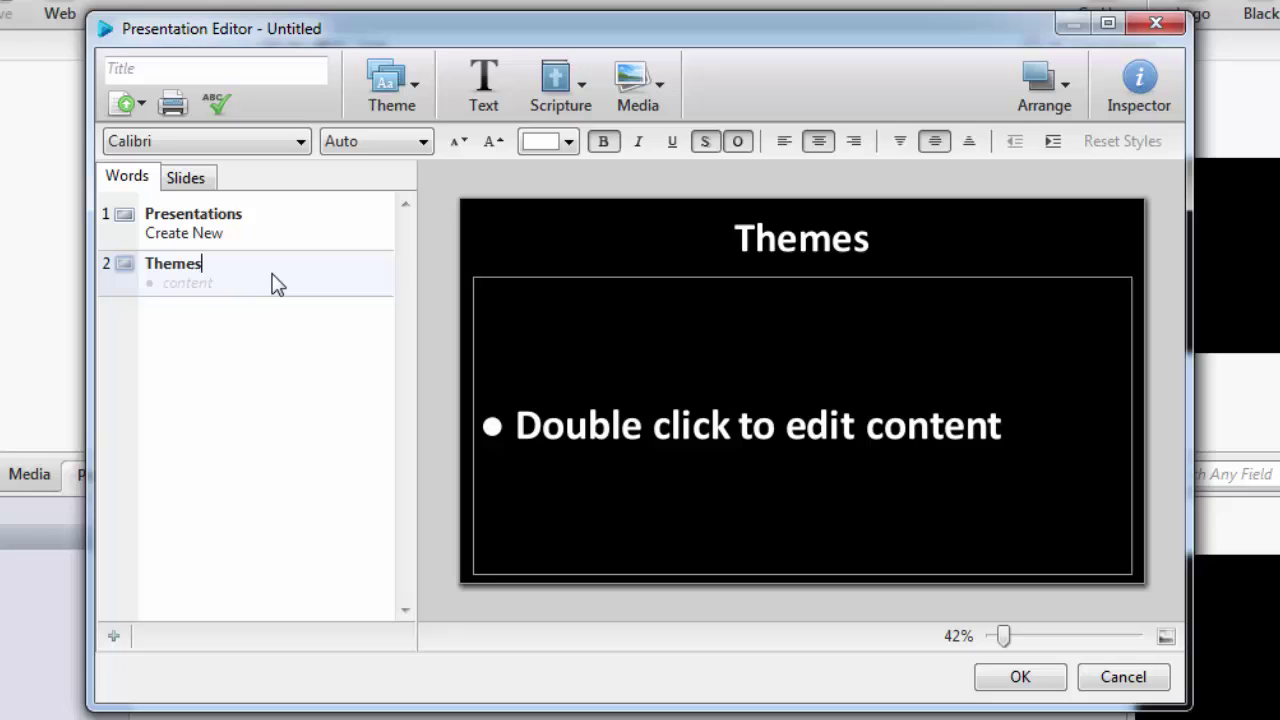
{"action": "key", "text": "Return"}
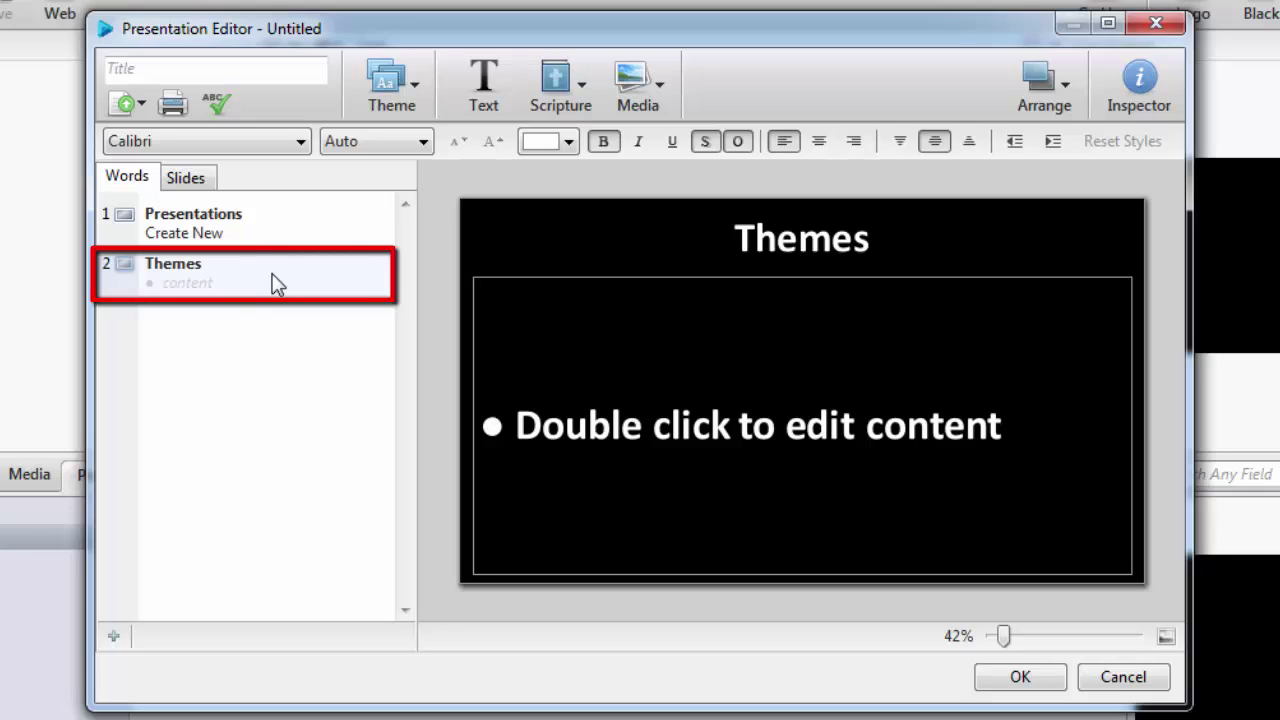
Step: List Title, Title and Content, Content Only, Blank and Scripture as slide 2's bullets
{"action": "type", "text": "Title"}
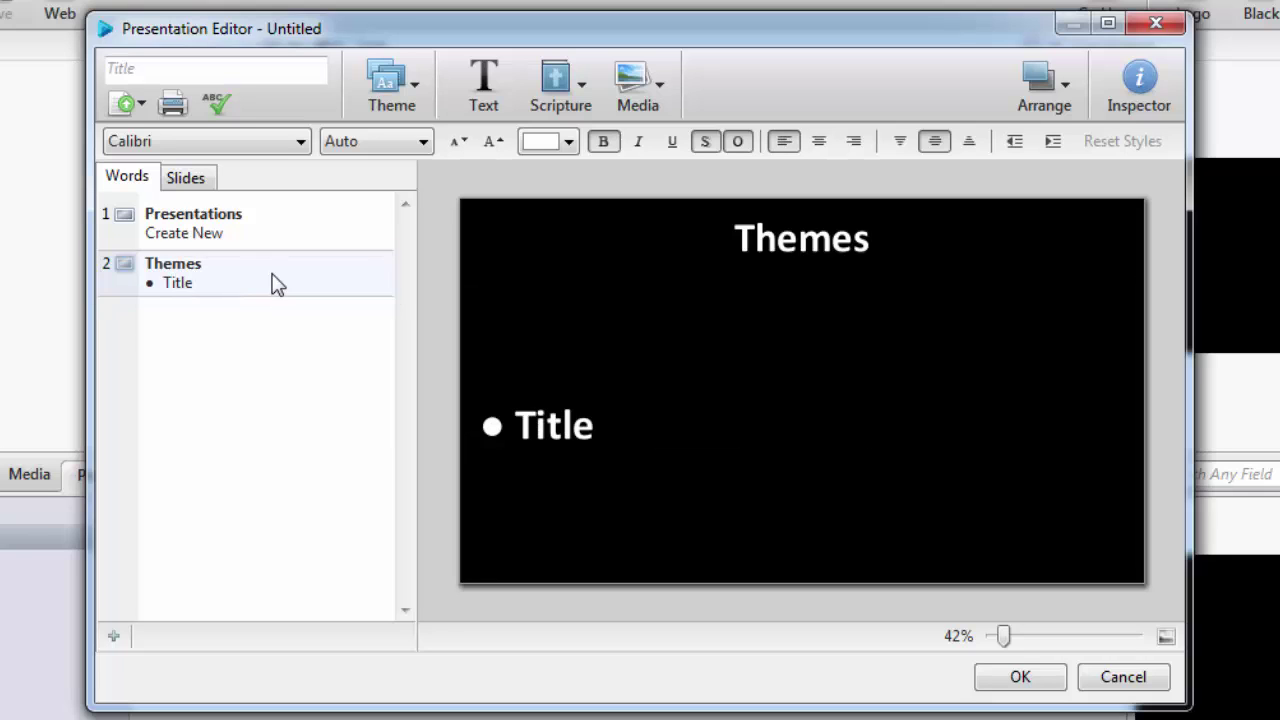
{"action": "key", "text": "Return"}
{"action": "type", "text": "Title and Content"}
{"action": "key", "text": "Return"}
{"action": "type", "text": "Content Only"}
{"action": "key", "text": "Return"}
{"action": "type", "text": "Blank"}
{"action": "key", "text": "Return"}
{"action": "type", "text": "Scripture"}
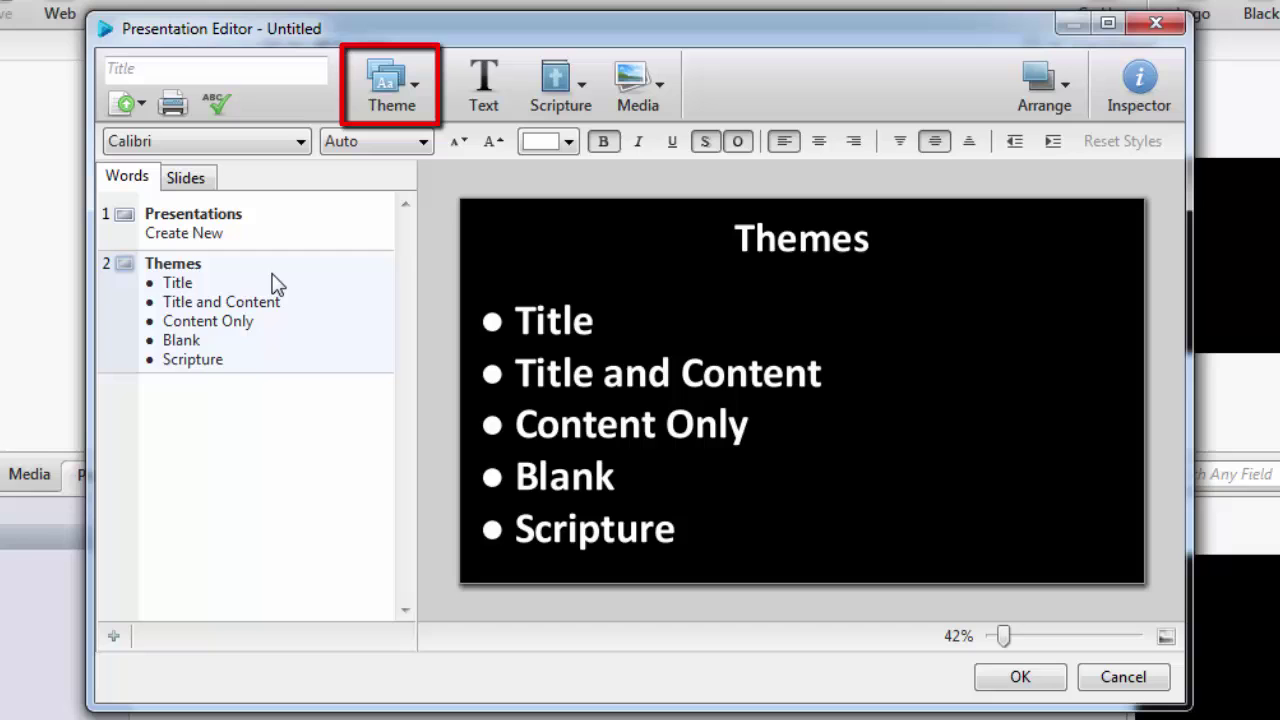
Step: Apply the Blank theme's Title & Content layout to the Themes slide
{"action": "left_click", "coordinate": [395, 103]}
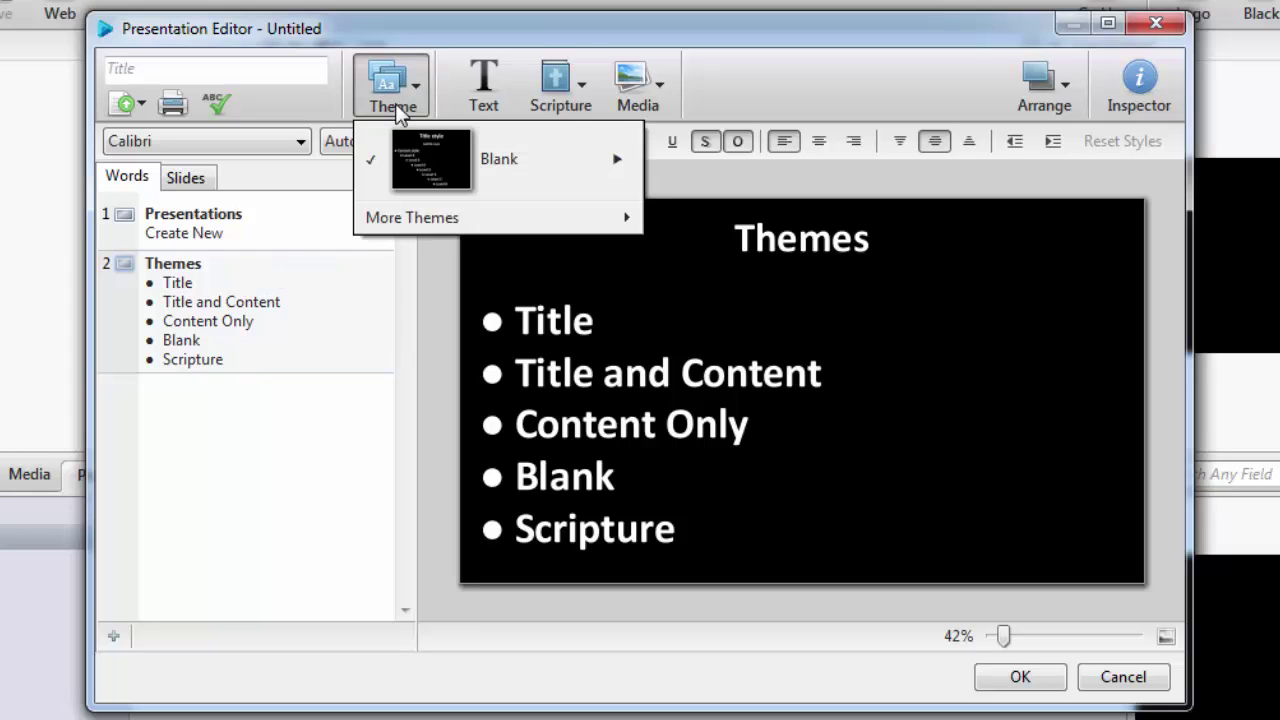
{"action": "mouse_move", "coordinate": [527, 172]}
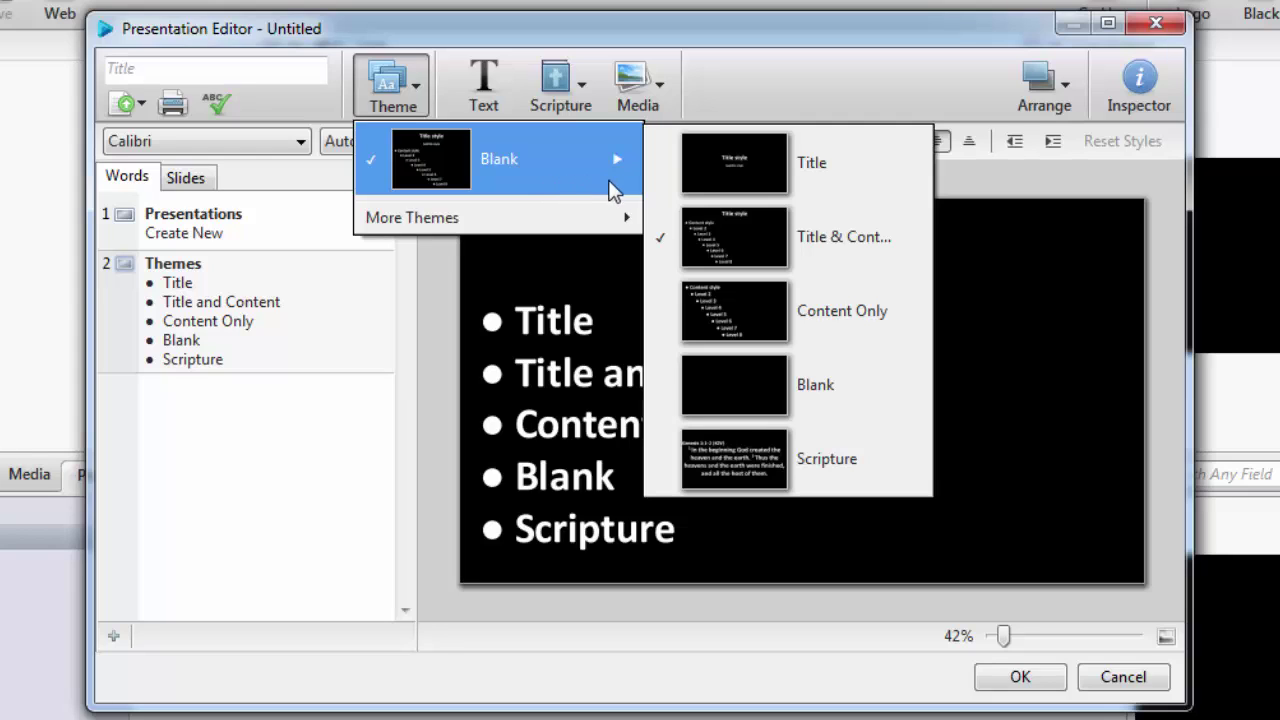
{"action": "left_click", "coordinate": [658, 236]}
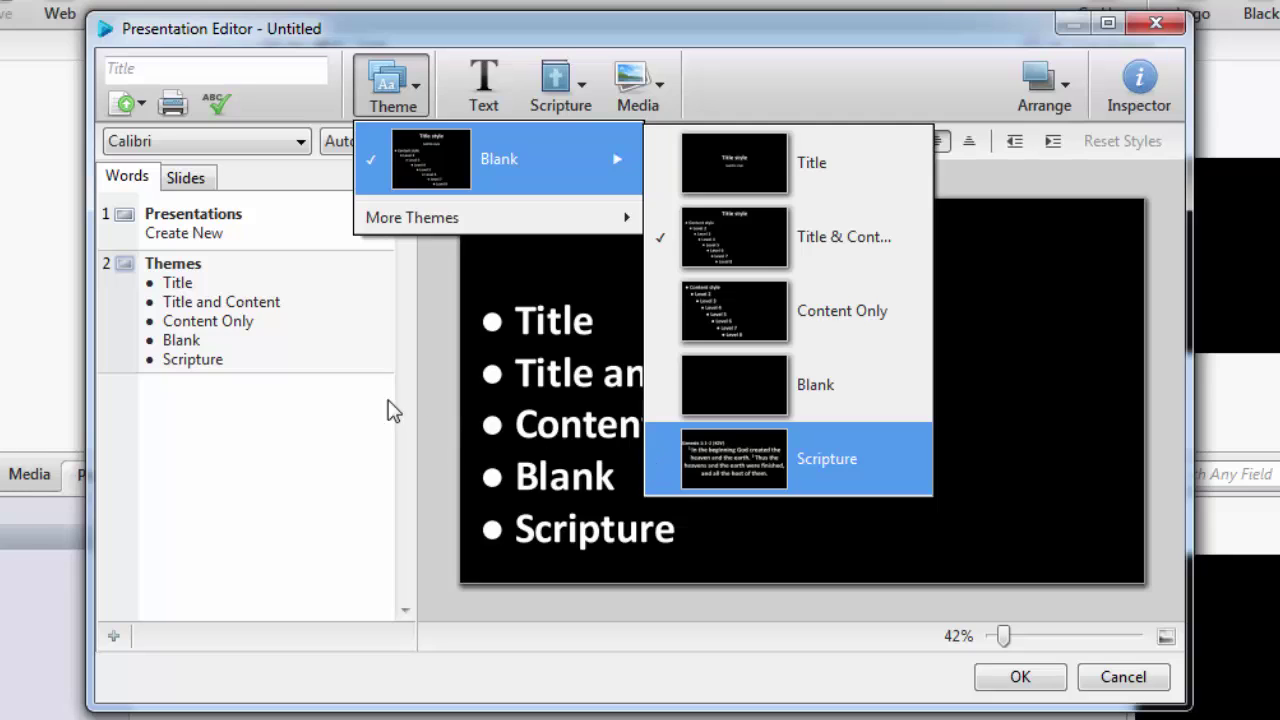
{"action": "key", "text": "Escape"}
{"action": "key", "text": "Escape"}
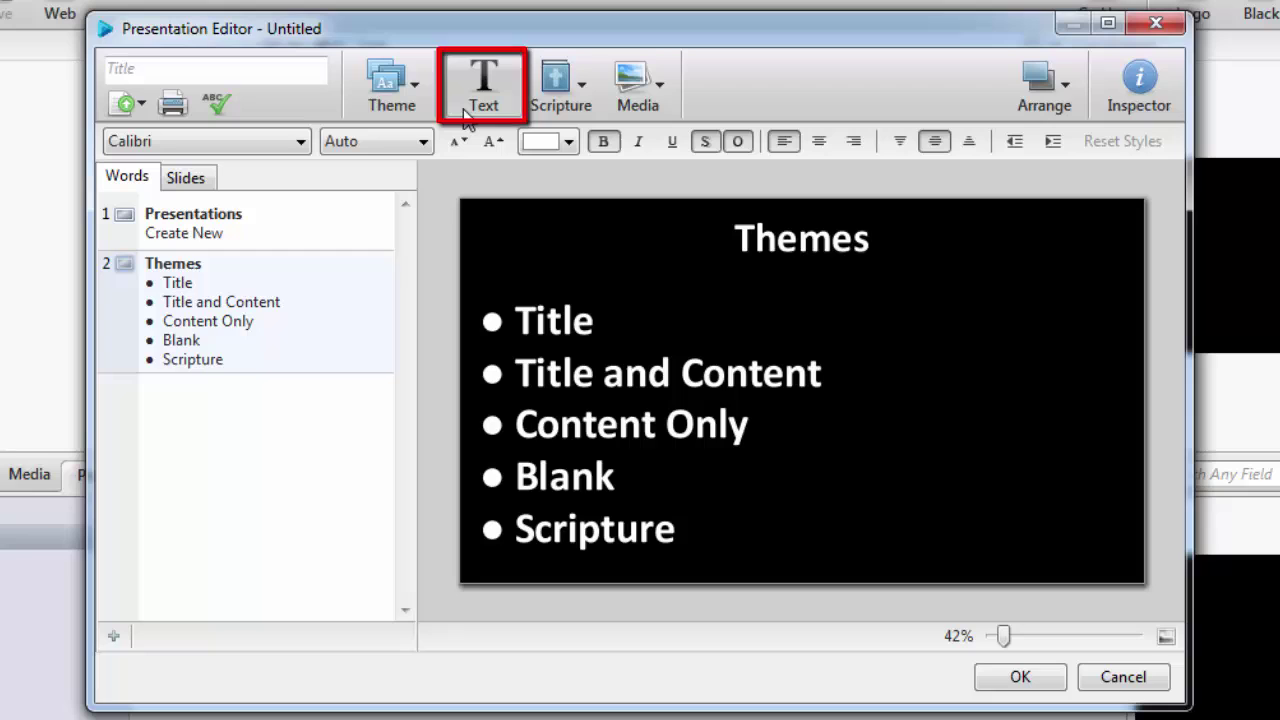
Step: Add a third slide using the Blank theme's Blank layout
{"action": "left_click", "coordinate": [122, 642]}
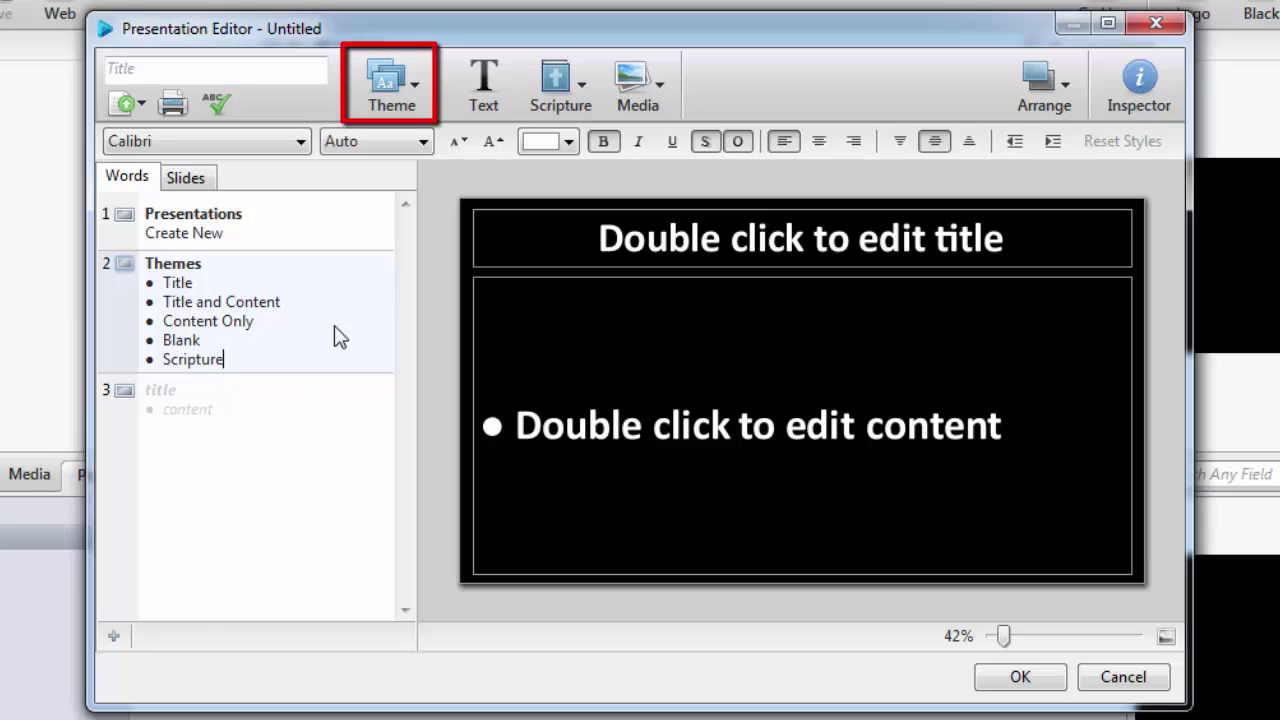
{"action": "left_click", "coordinate": [413, 110]}
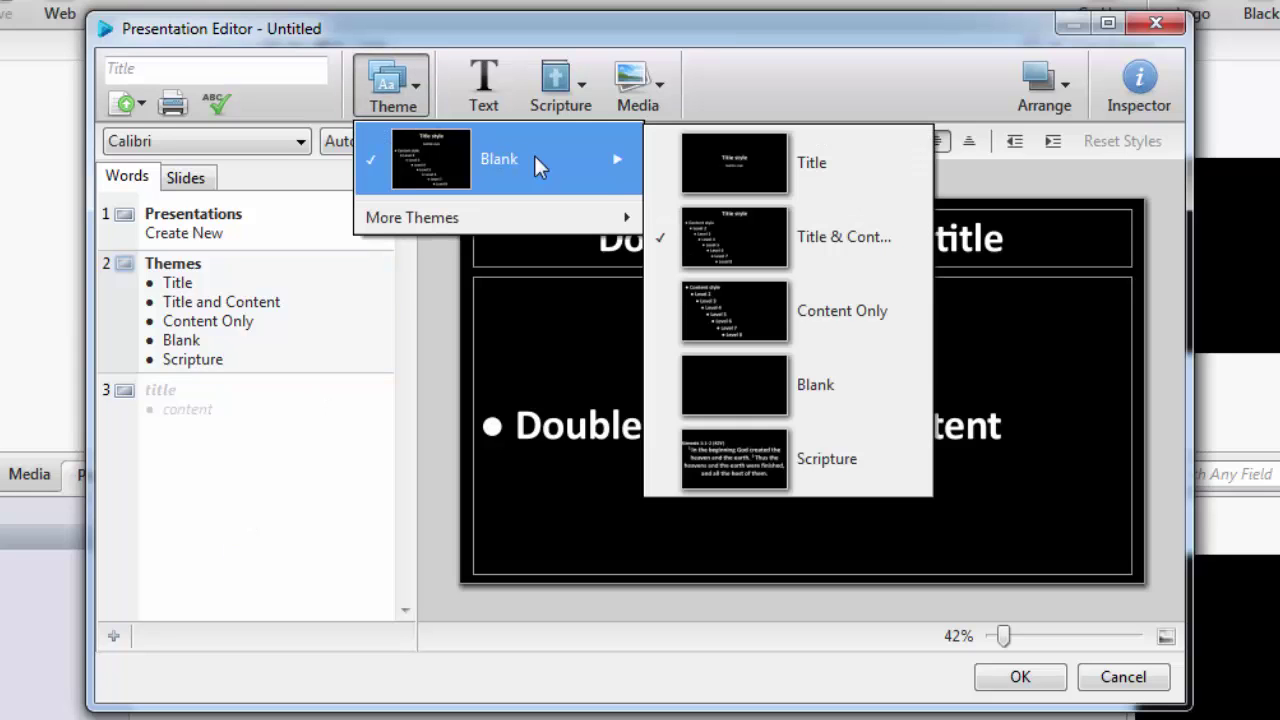
{"action": "left_click", "coordinate": [656, 392]}
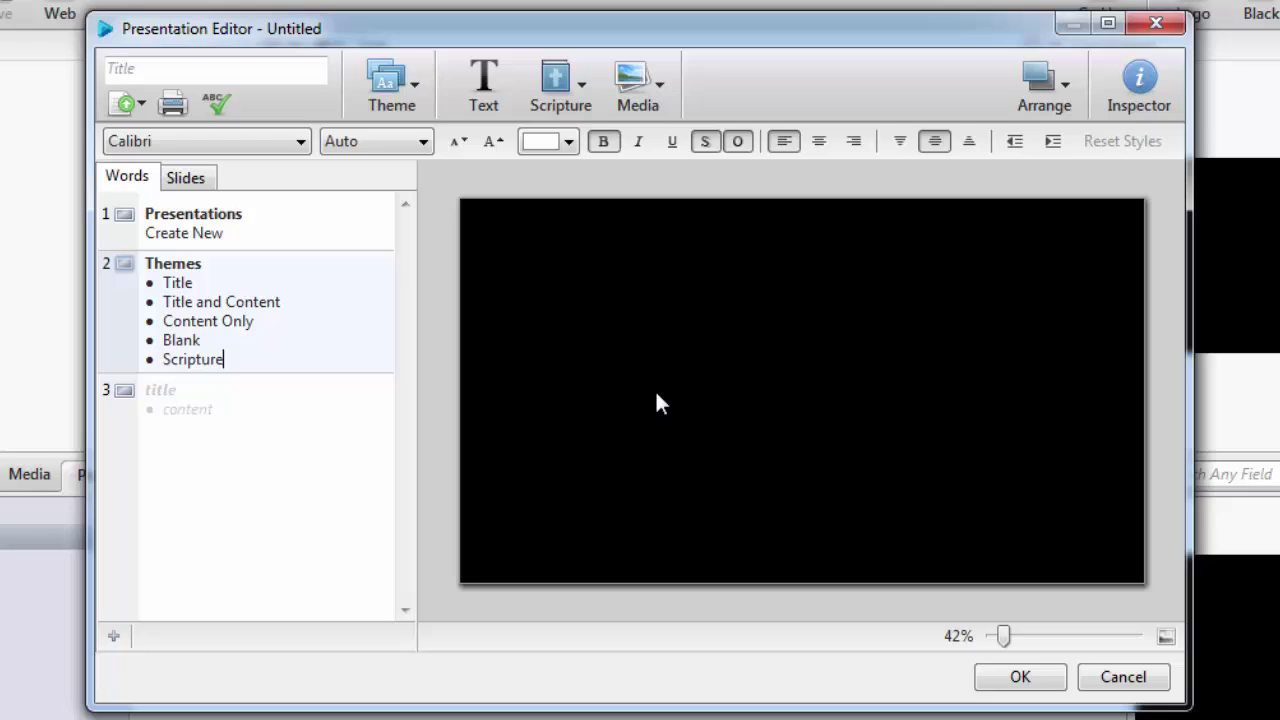
Step: Insert a text box on slide 3 reading 'this is text'
{"action": "left_click", "coordinate": [505, 105]}
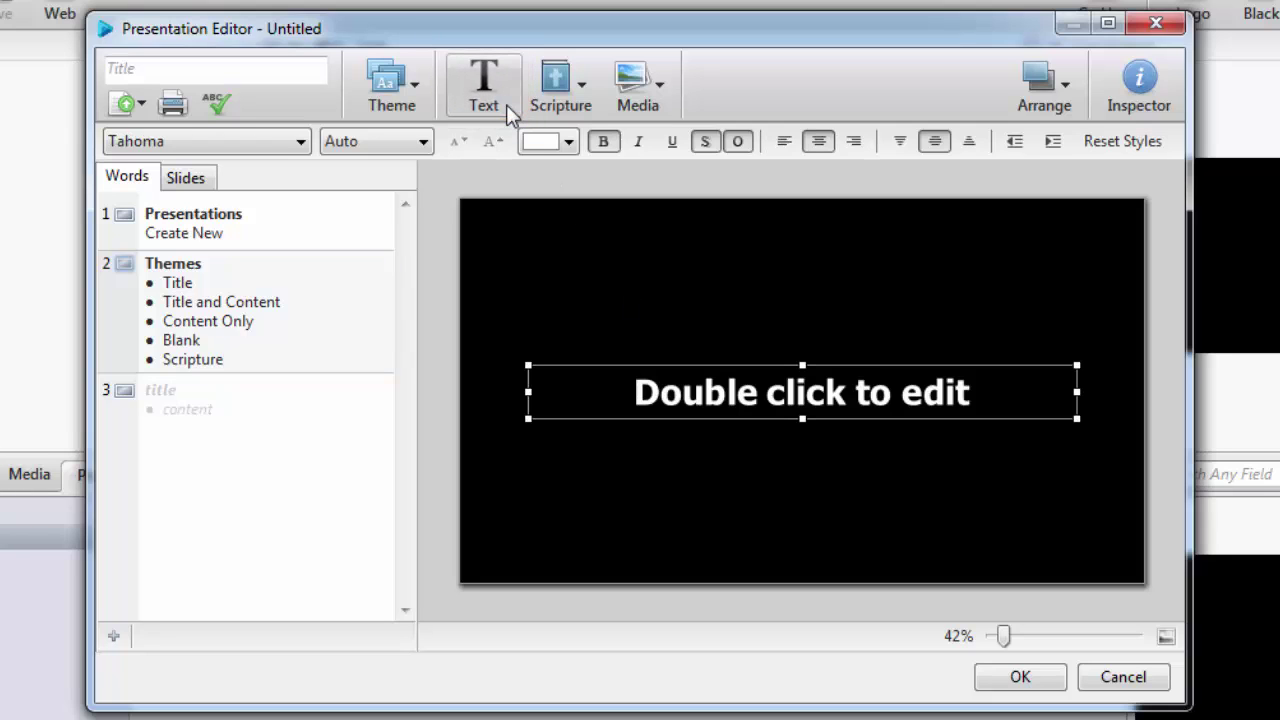
{"action": "double_click", "coordinate": [797, 389]}
{"action": "type", "text": "this is text"}
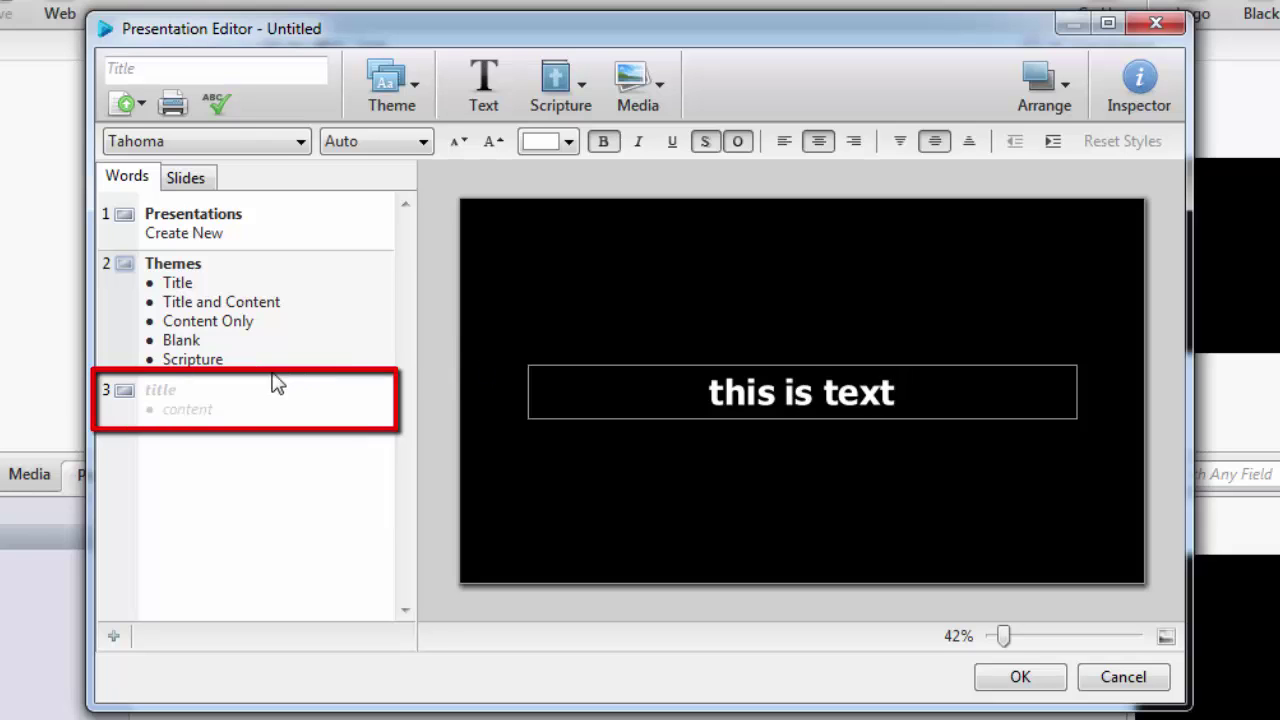
{"action": "left_click", "coordinate": [213, 386]}
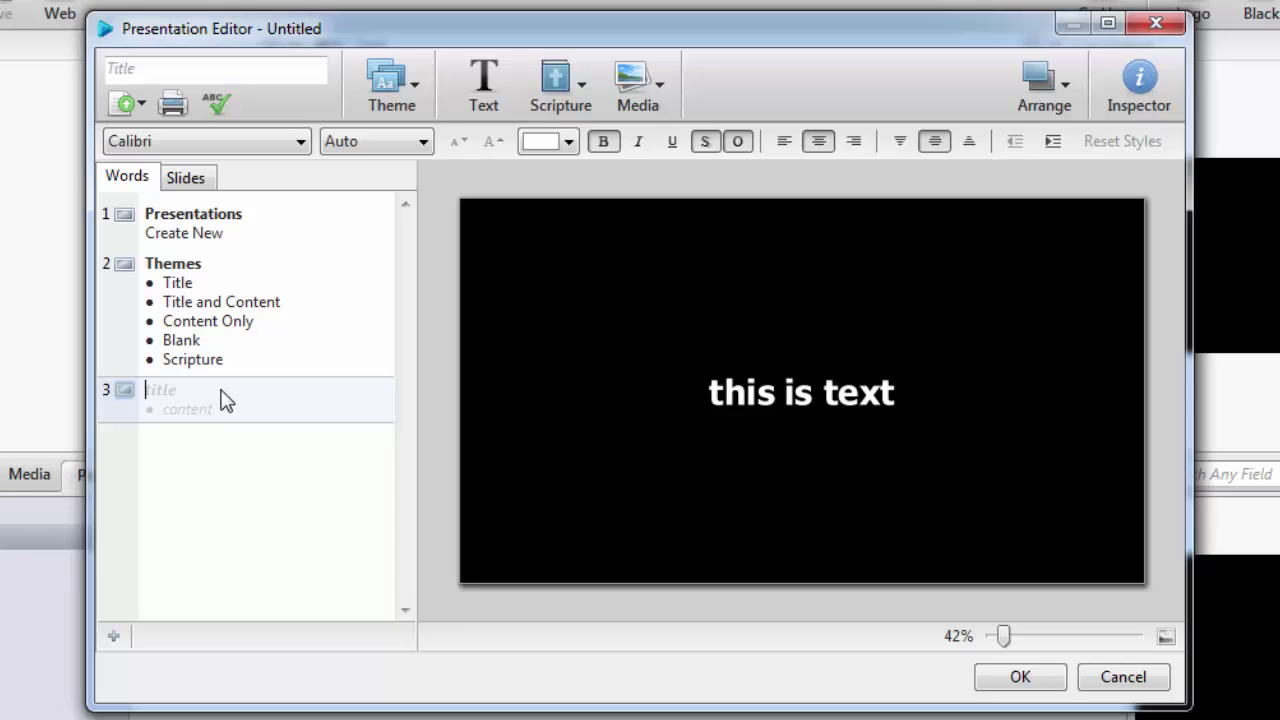
Step: Add a fourth slide with the Blank theme's Scripture layout
{"action": "left_click", "coordinate": [113, 636]}
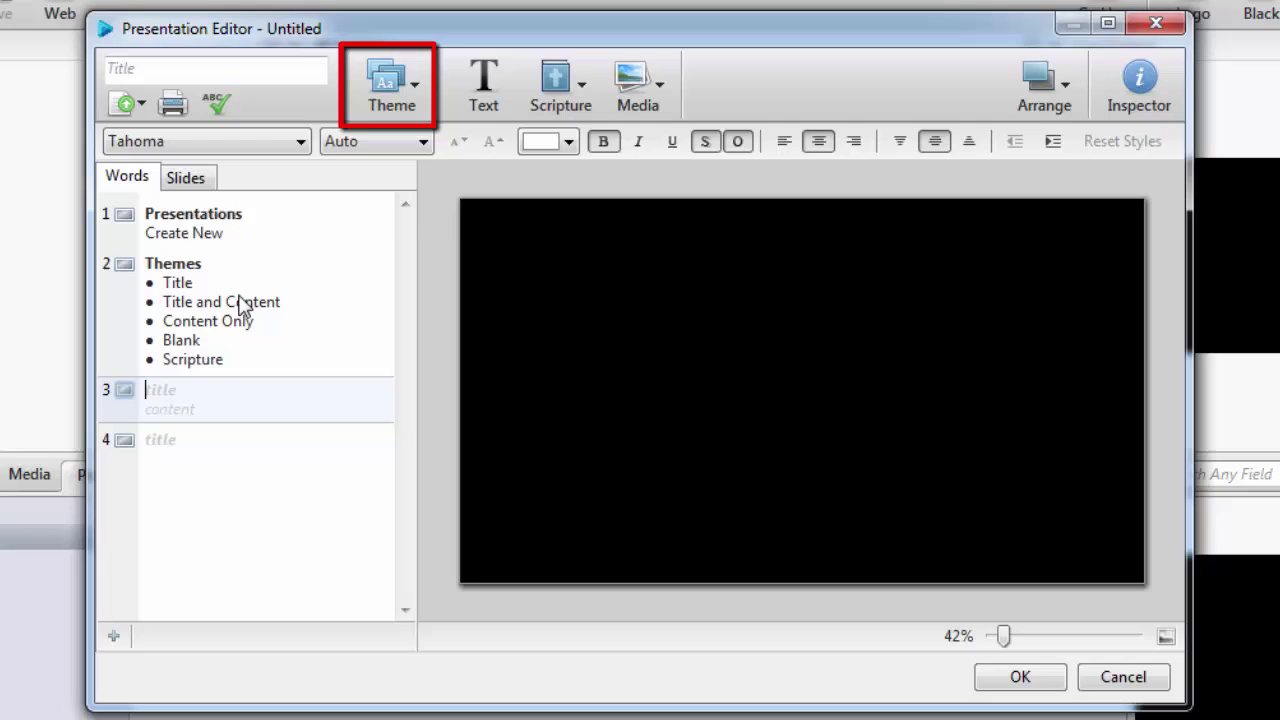
{"action": "left_click", "coordinate": [385, 112]}
{"action": "mouse_move", "coordinate": [598, 190]}
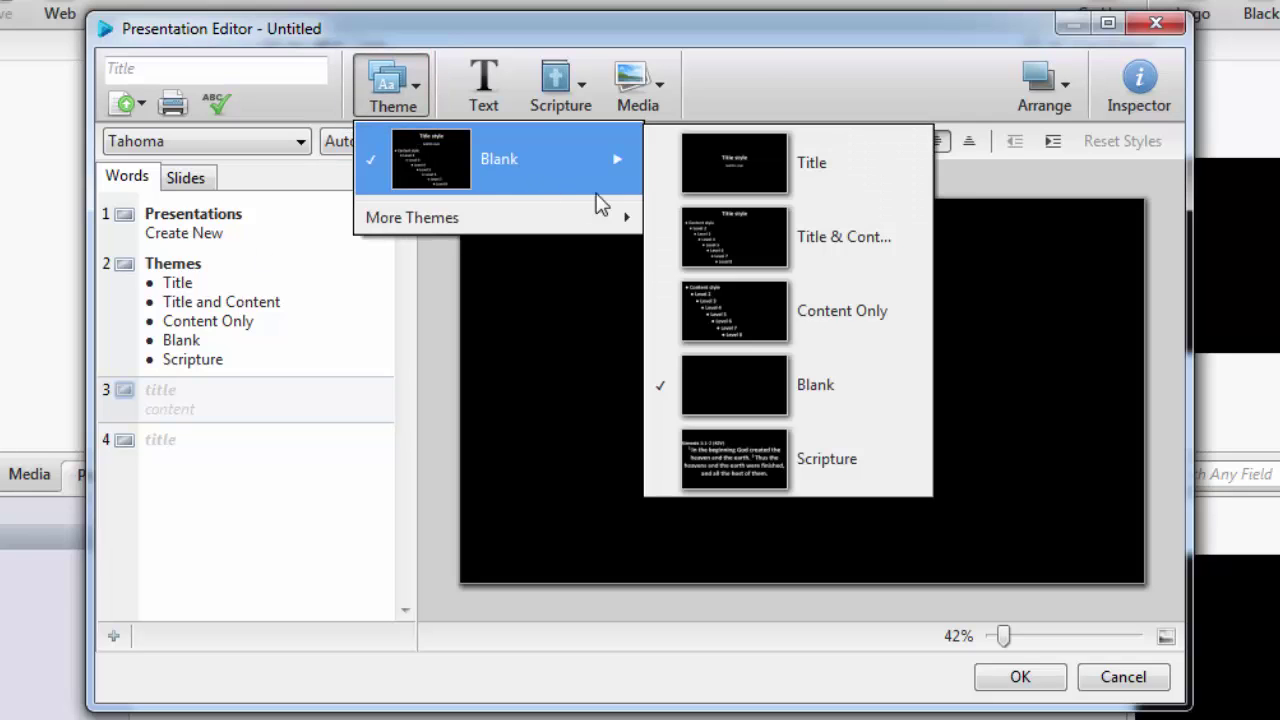
{"action": "left_click", "coordinate": [671, 466]}
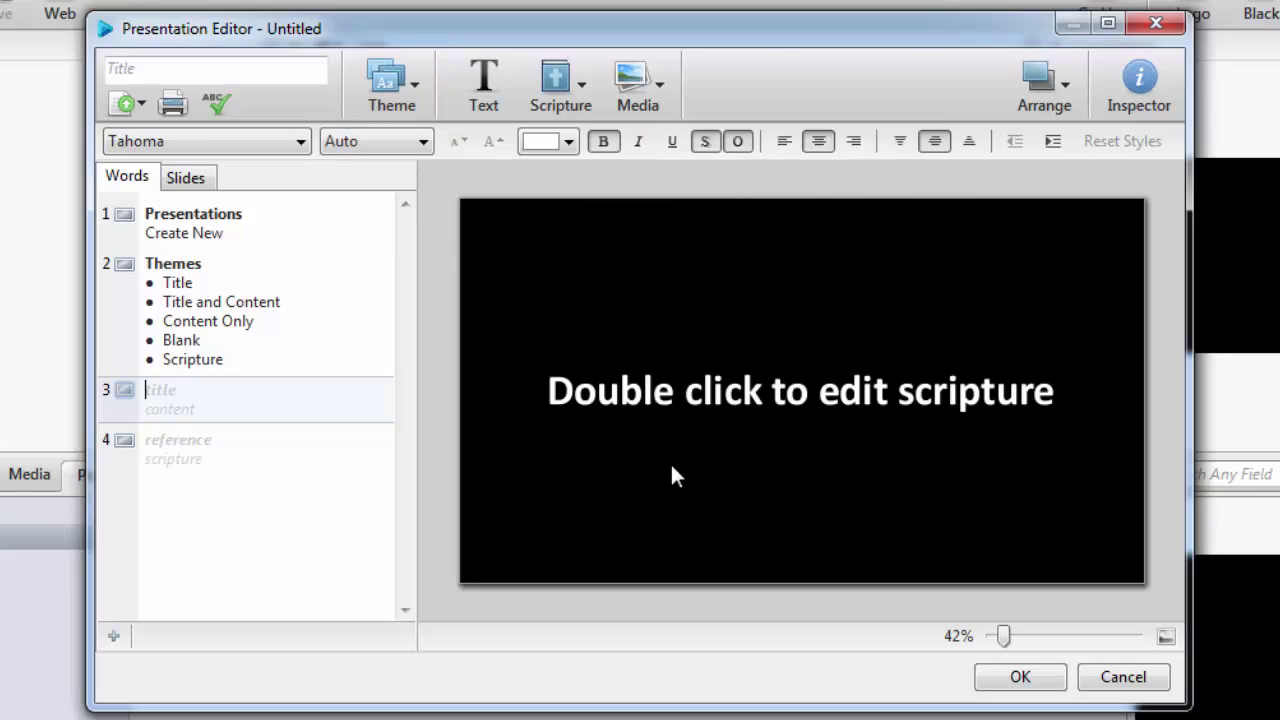
Step: Place Matthew 7:7 from the ASV translation on slide 4
{"action": "double_click", "coordinate": [731, 396]}
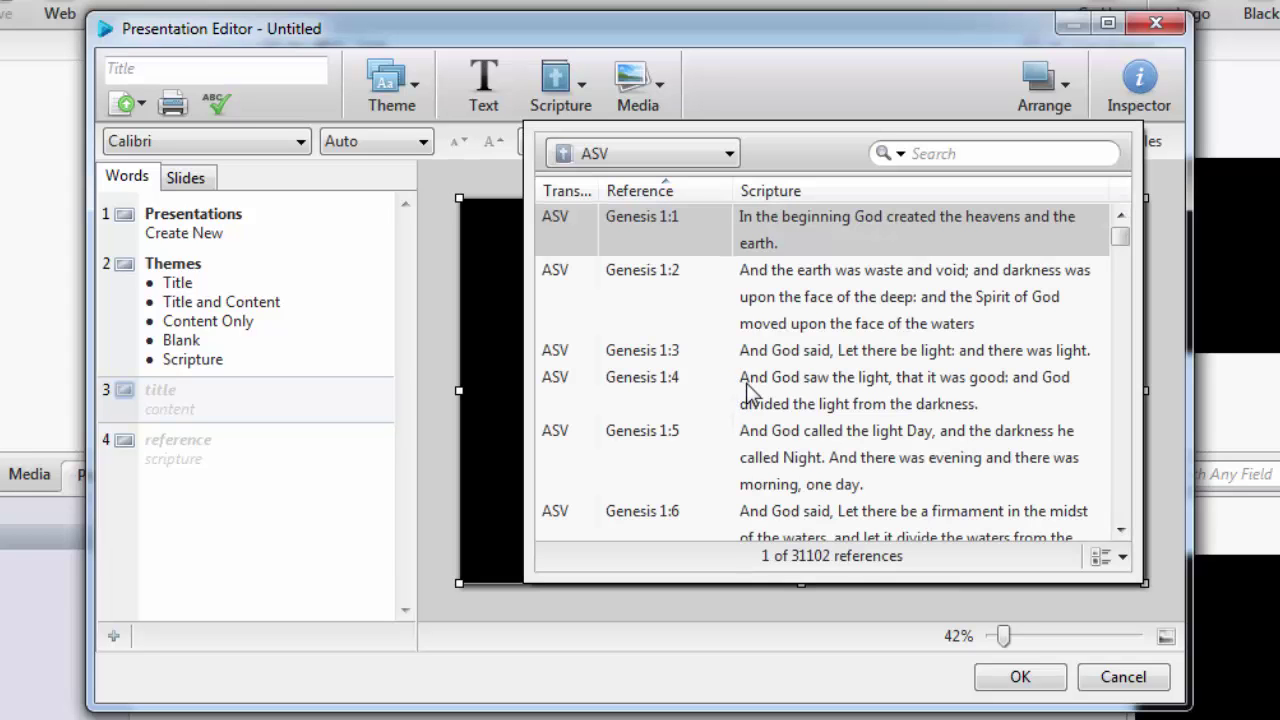
{"action": "left_click", "coordinate": [730, 153]}
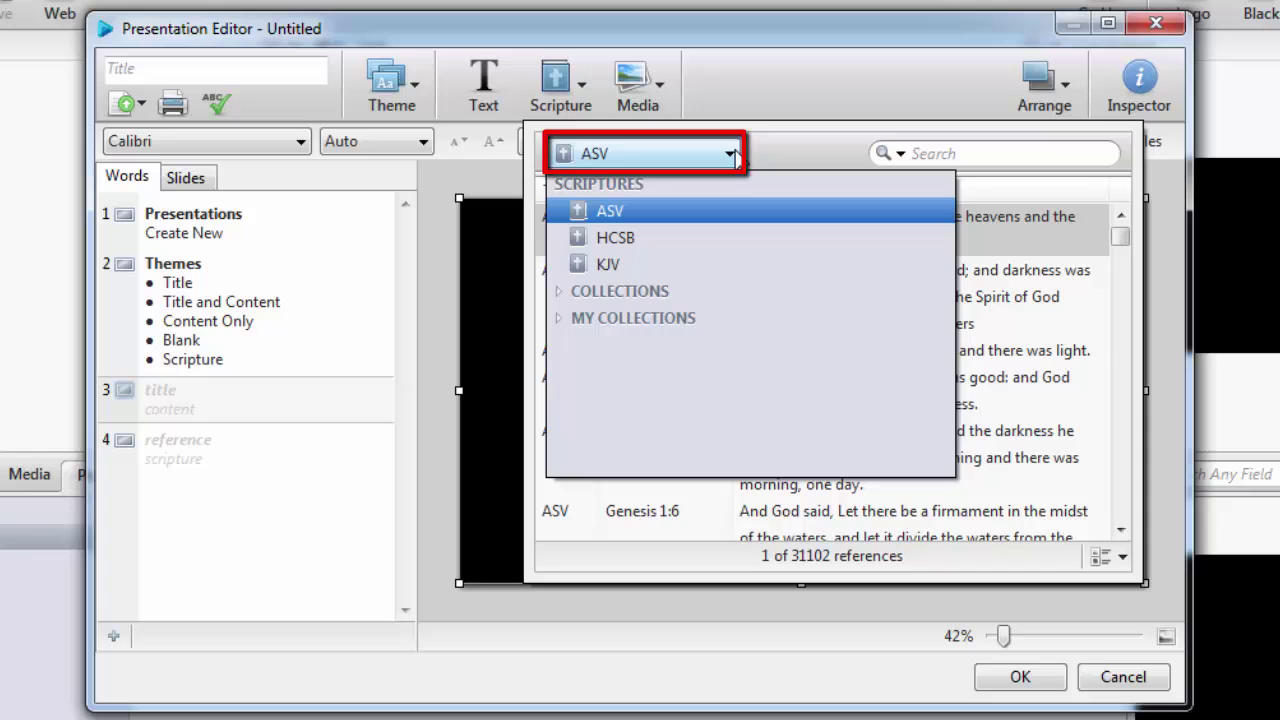
{"action": "left_click", "coordinate": [608, 209]}
{"action": "left_click", "coordinate": [929, 156]}
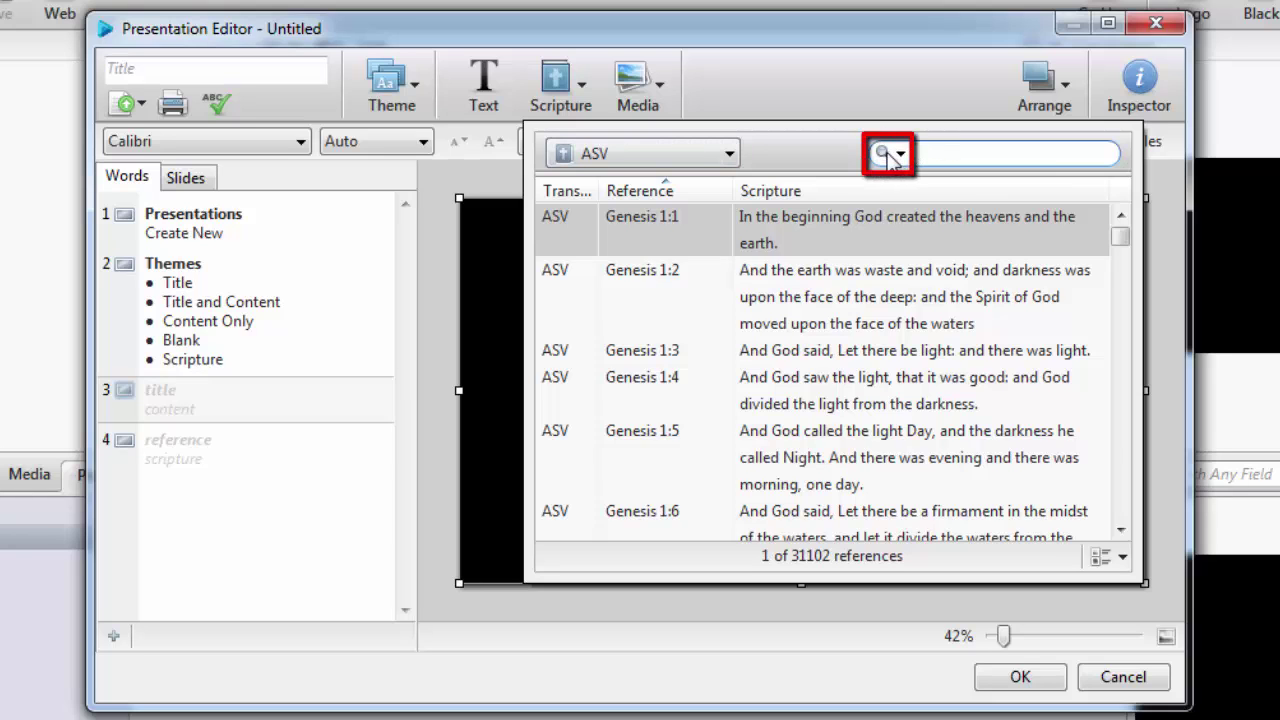
{"action": "type", "text": "Mat"}
{"action": "type", "text": "thew 7:7"}
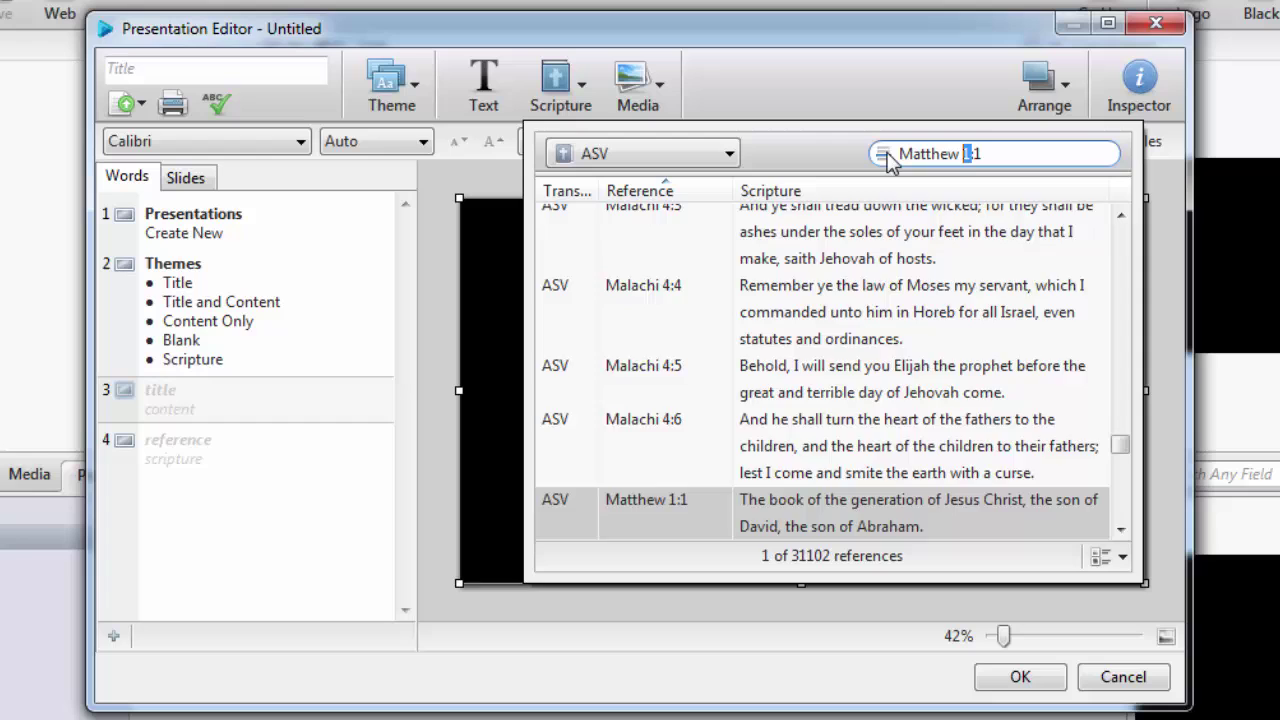
{"action": "key", "text": "Return"}
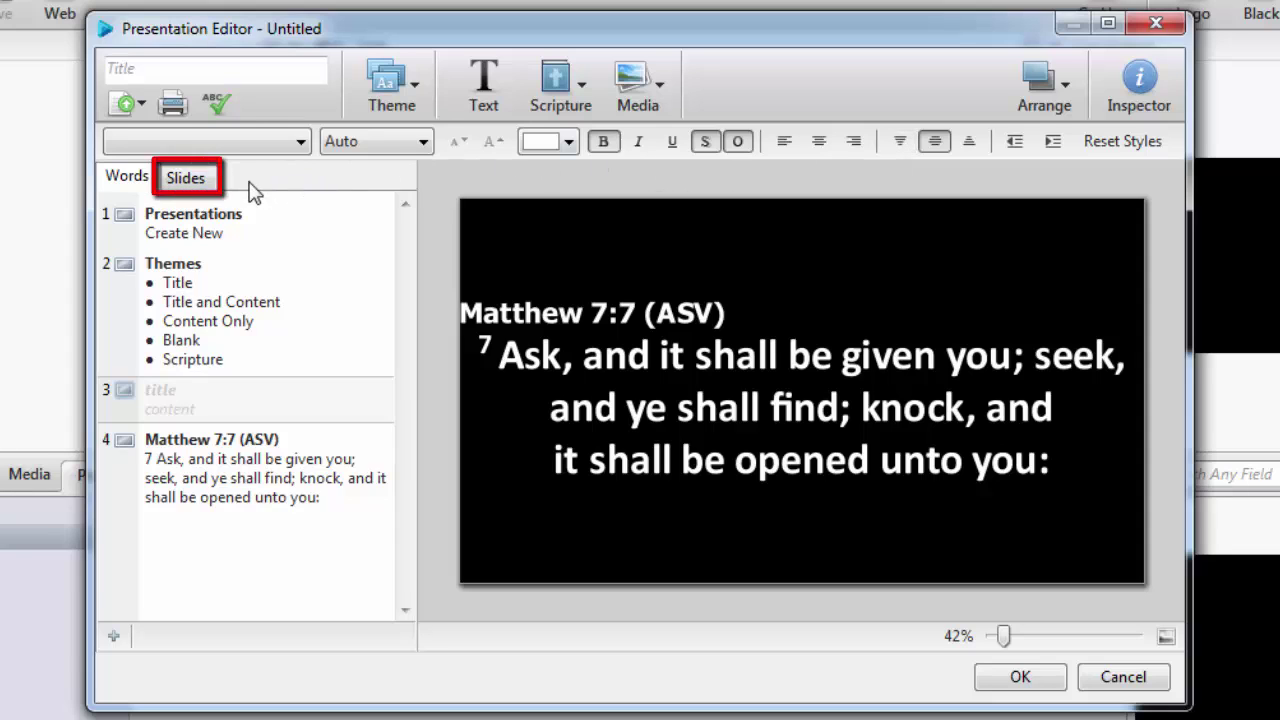
Step: Open the theme's layouts for editing and select the Master layout
{"action": "left_click", "coordinate": [207, 179]}
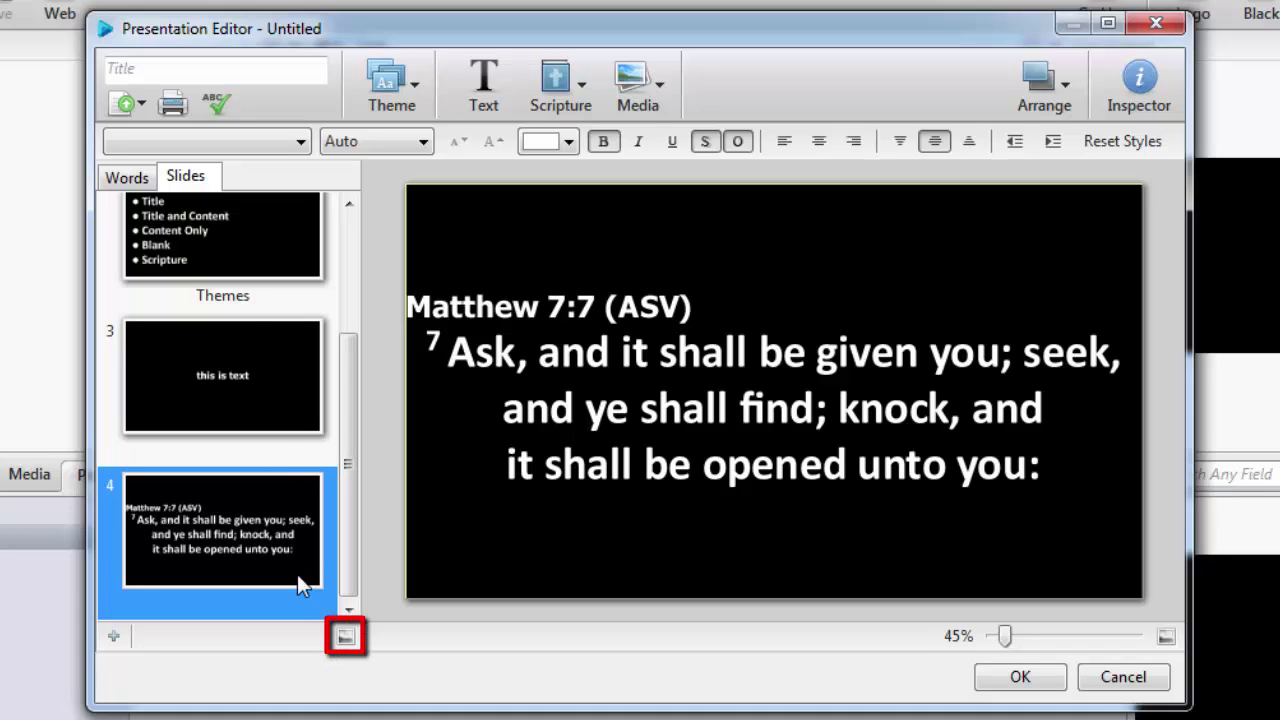
{"action": "left_click", "coordinate": [347, 638]}
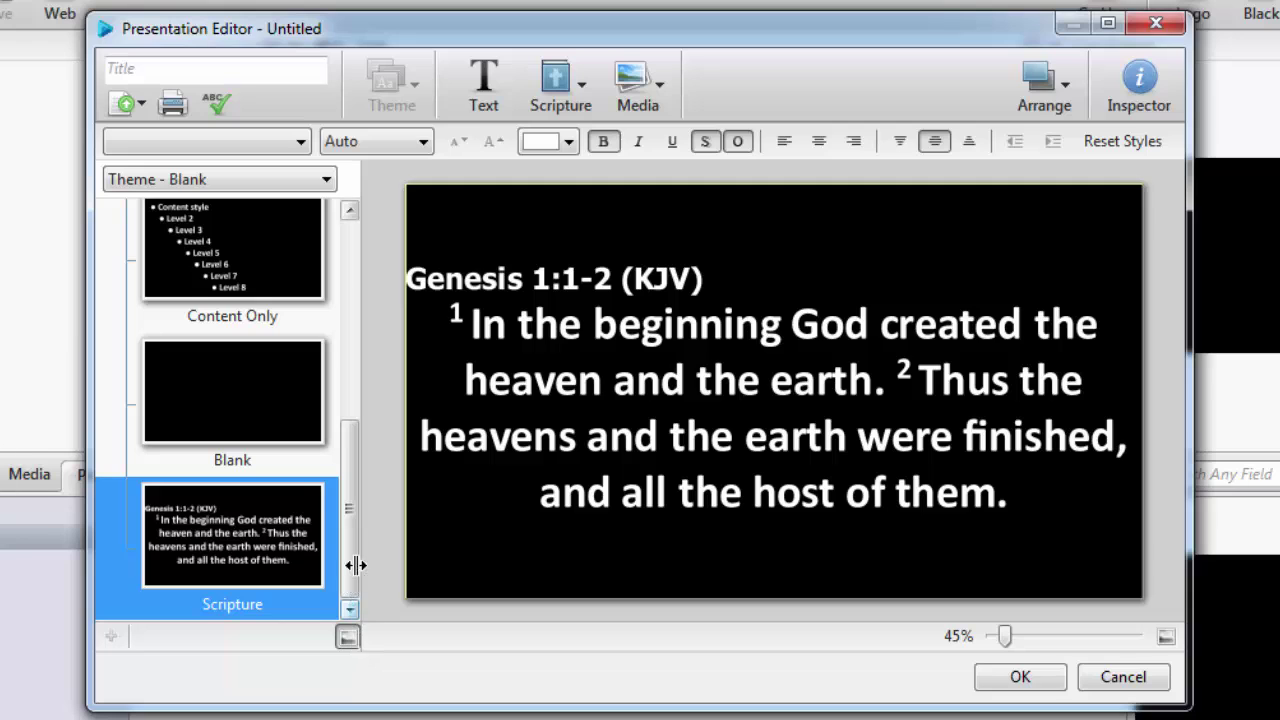
{"action": "left_click_drag", "start_coordinate": [354, 486], "coordinate": [356, 241]}
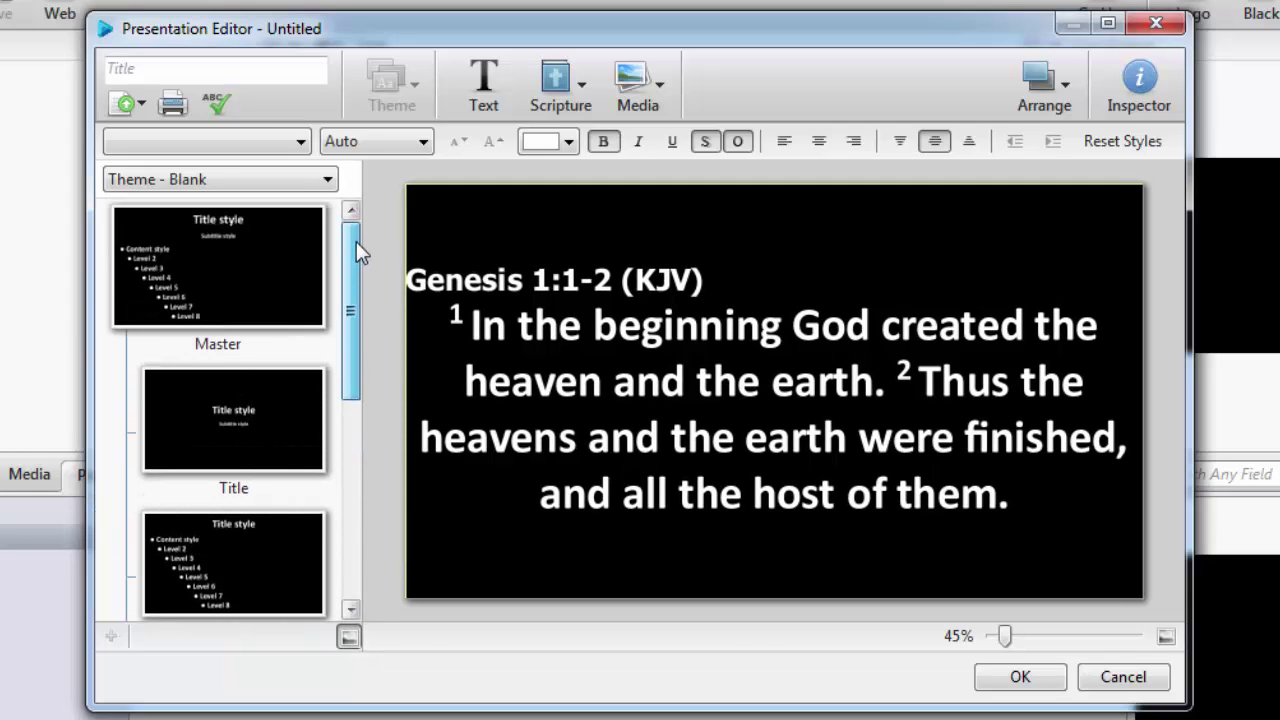
{"action": "left_click", "coordinate": [257, 249]}
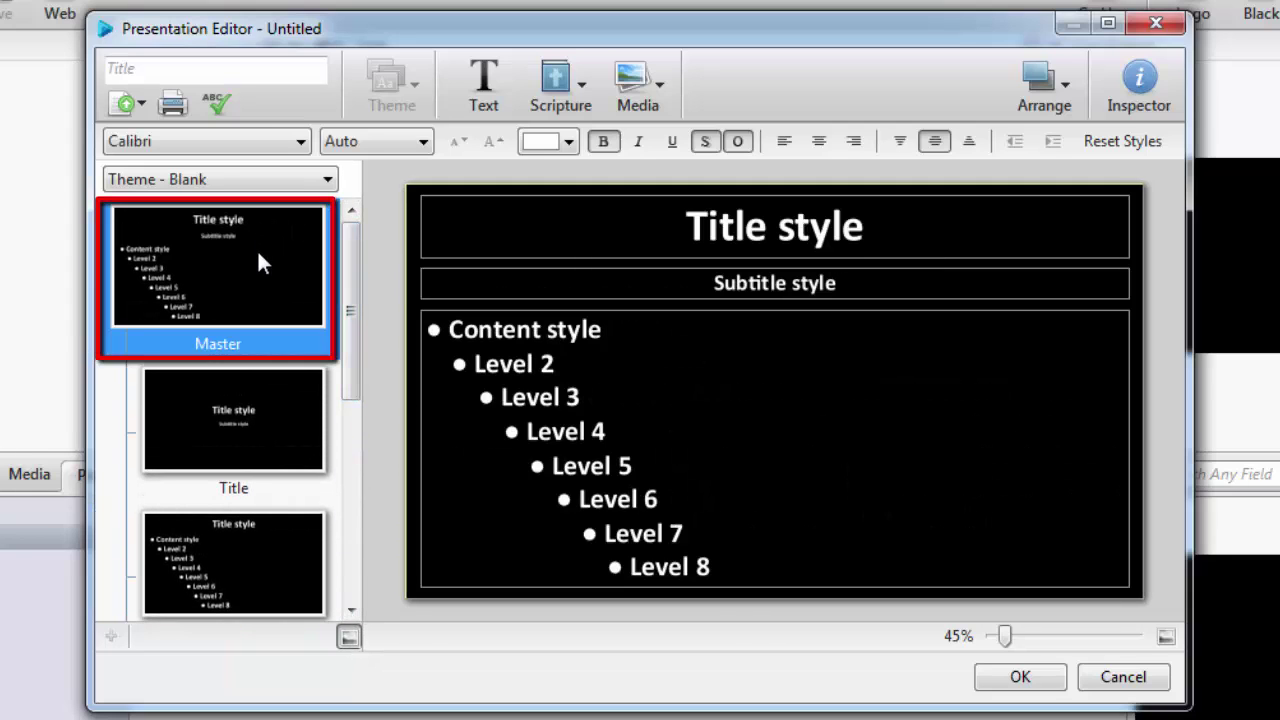
Step: Set the Master background to a Media Fill using Red Swoop With Cross
{"action": "left_click", "coordinate": [1114, 93]}
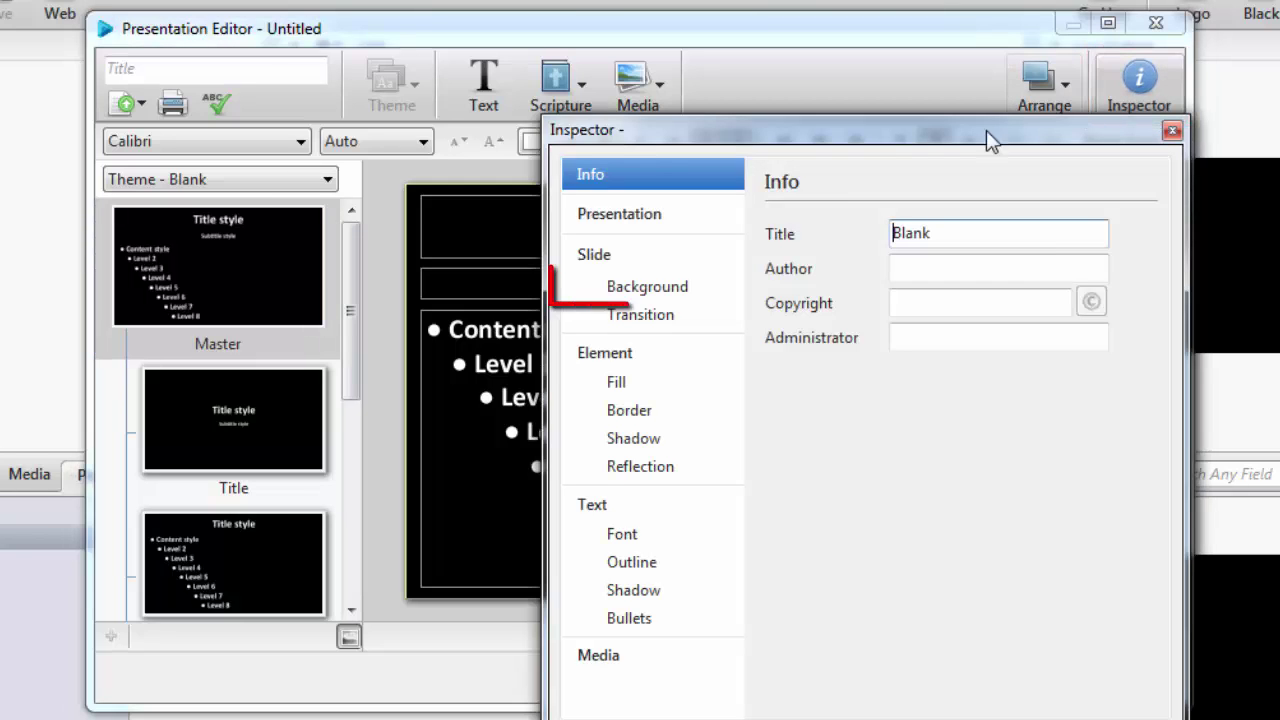
{"action": "left_click", "coordinate": [683, 288]}
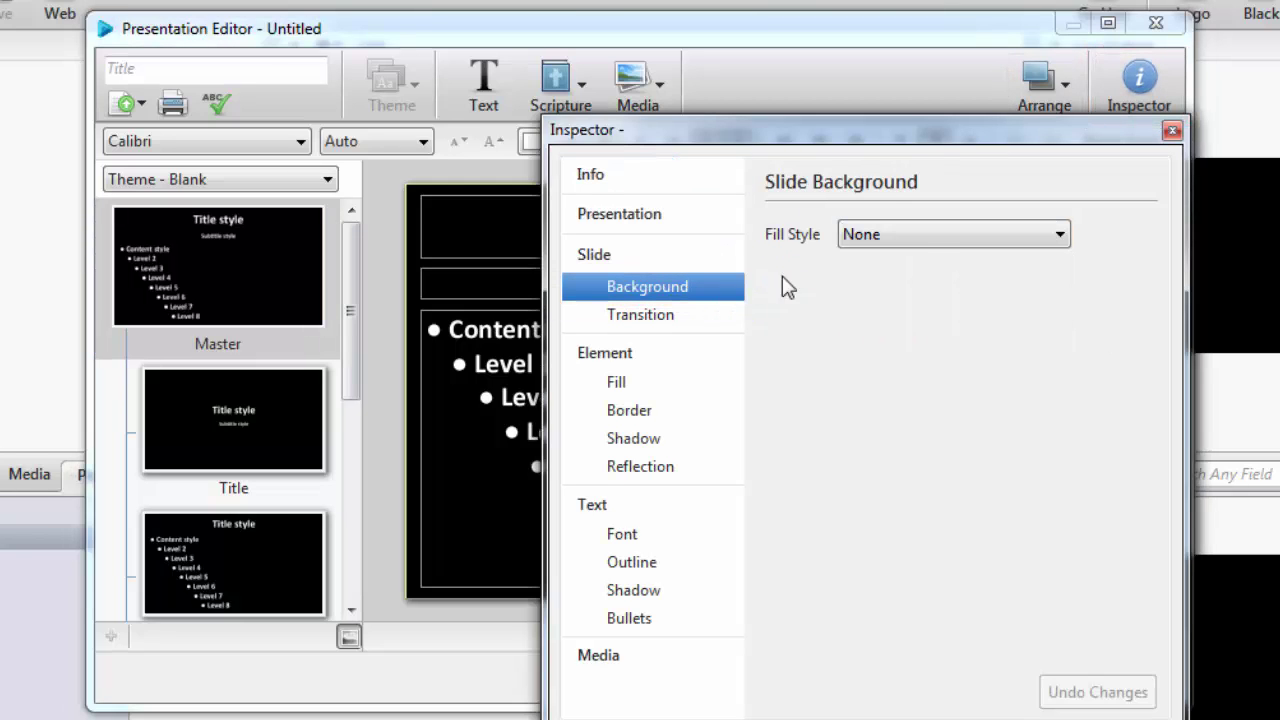
{"action": "left_click", "coordinate": [930, 238]}
{"action": "left_click", "coordinate": [916, 319]}
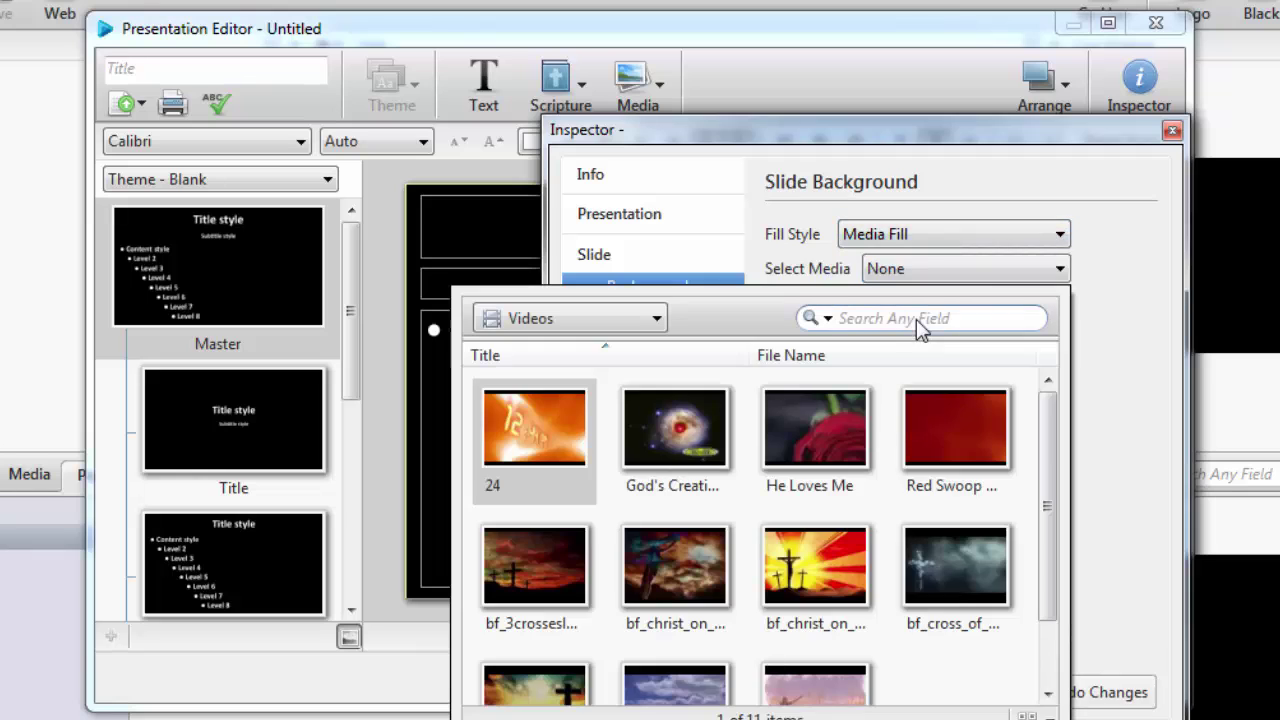
{"action": "left_click", "coordinate": [952, 439]}
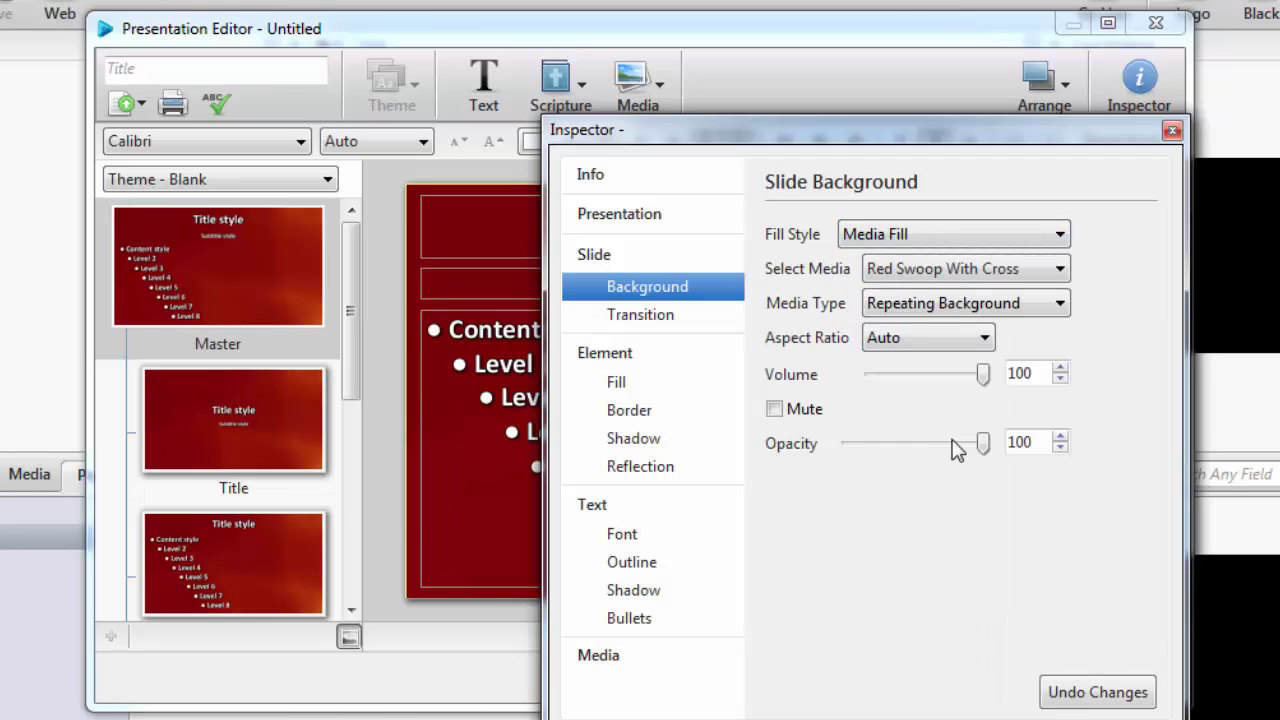
{"action": "left_click", "coordinate": [1172, 130]}
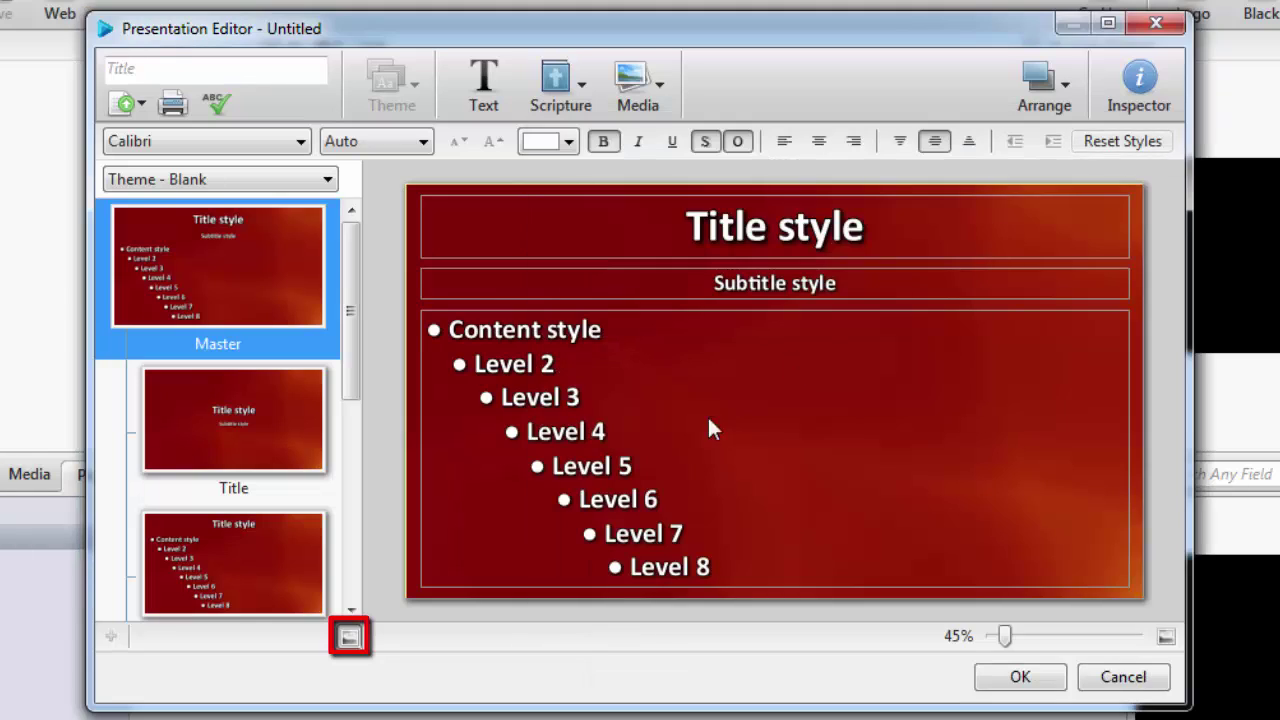
Step: Drag the three-crosses video onto slide 3 and the yellow cross video onto the Themes slide
{"action": "left_click", "coordinate": [350, 637]}
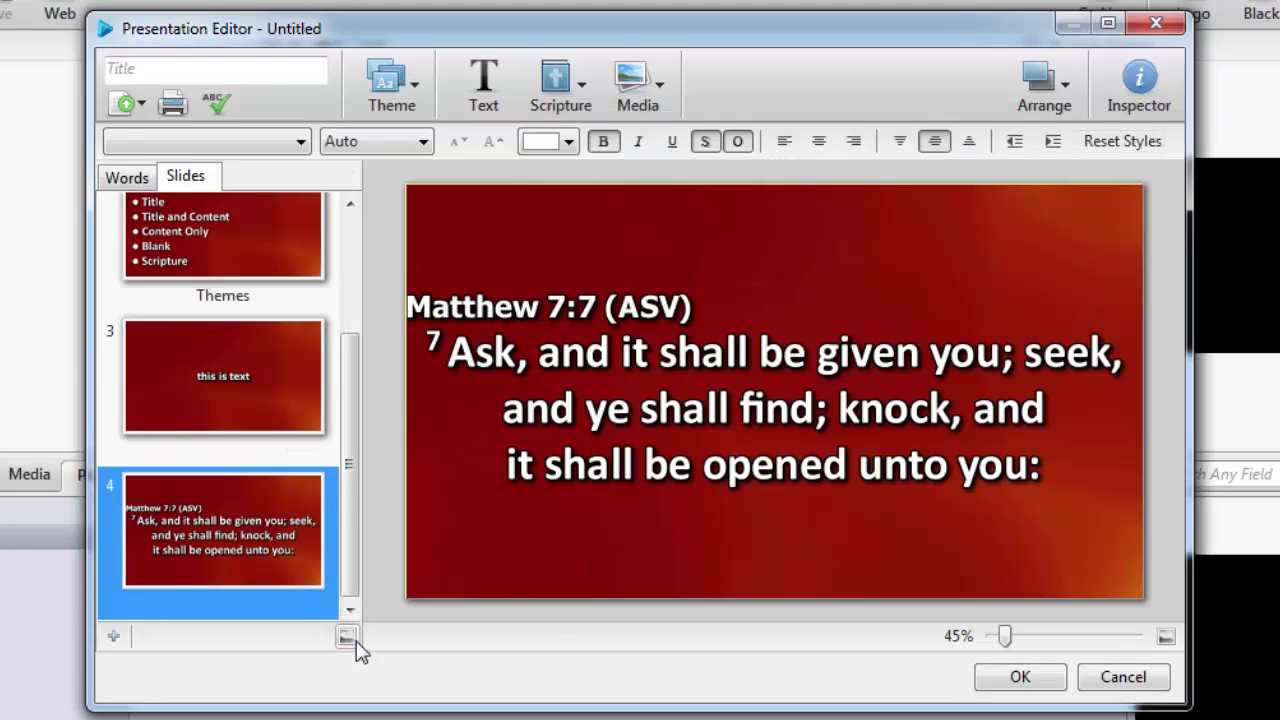
{"action": "left_click", "coordinate": [661, 92]}
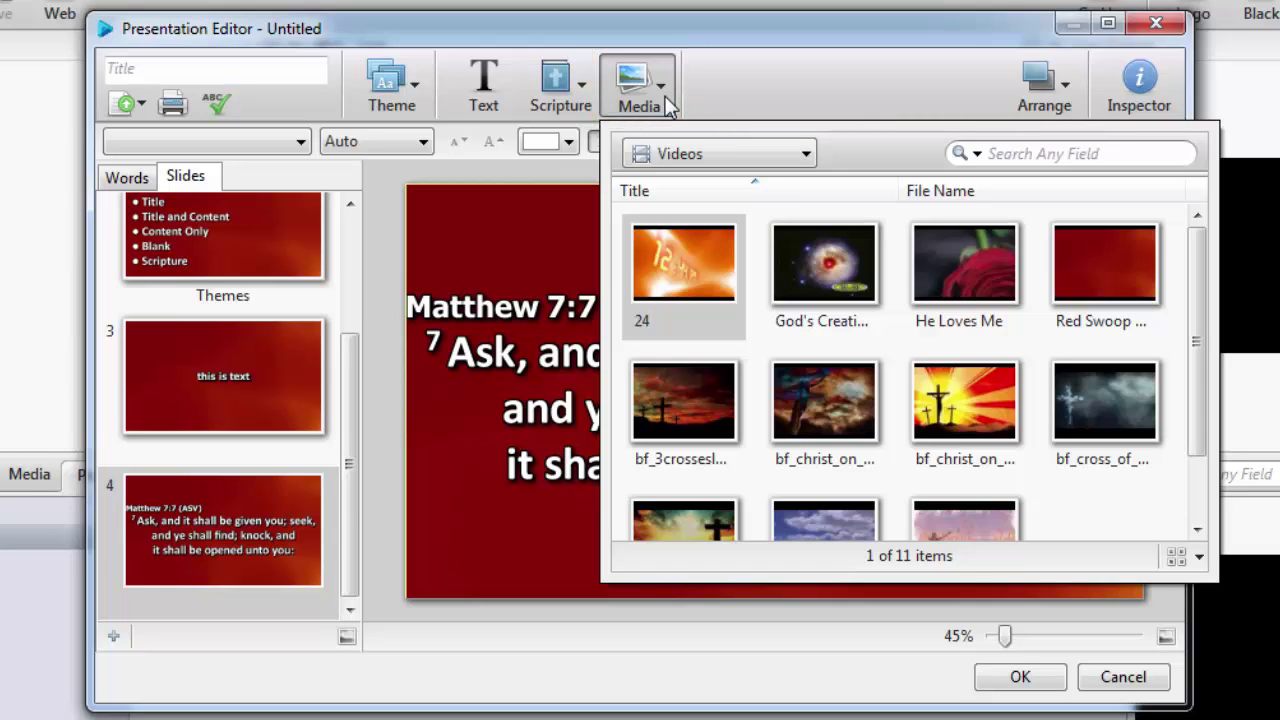
{"action": "left_click_drag", "start_coordinate": [681, 392], "coordinate": [254, 391]}
{"action": "left_click", "coordinate": [652, 100]}
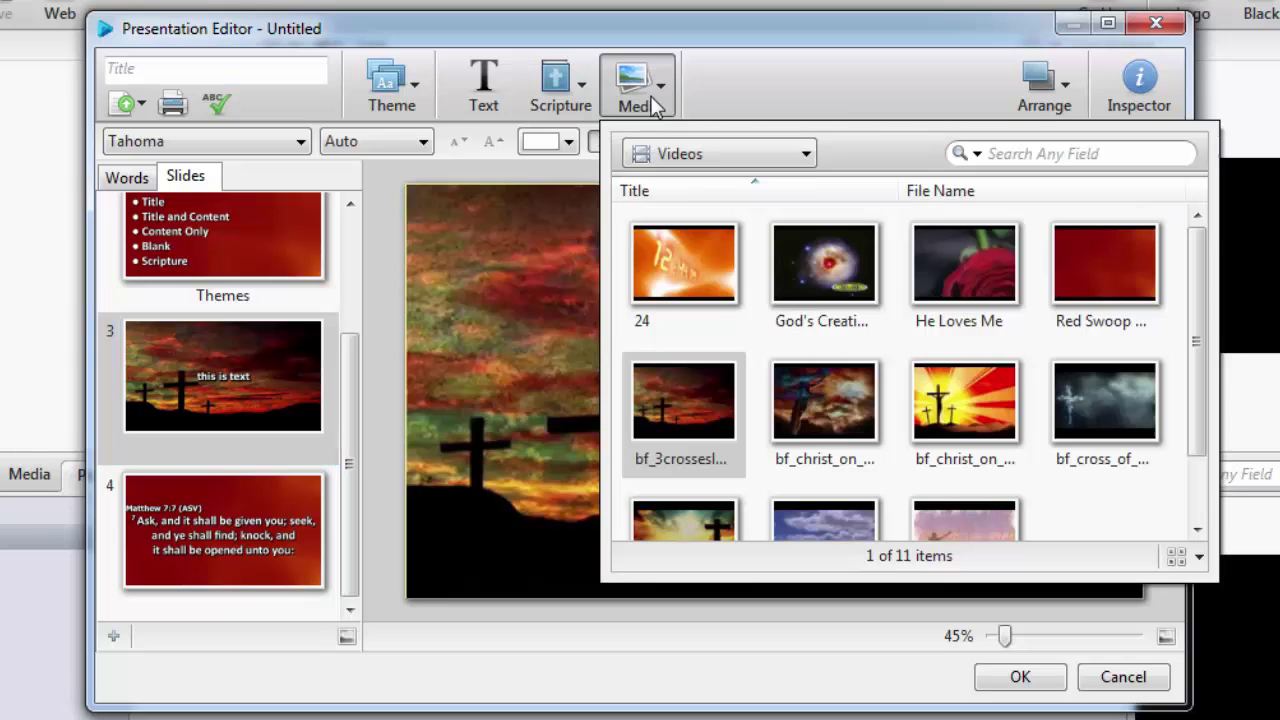
{"action": "left_click_drag", "start_coordinate": [945, 432], "coordinate": [207, 238]}
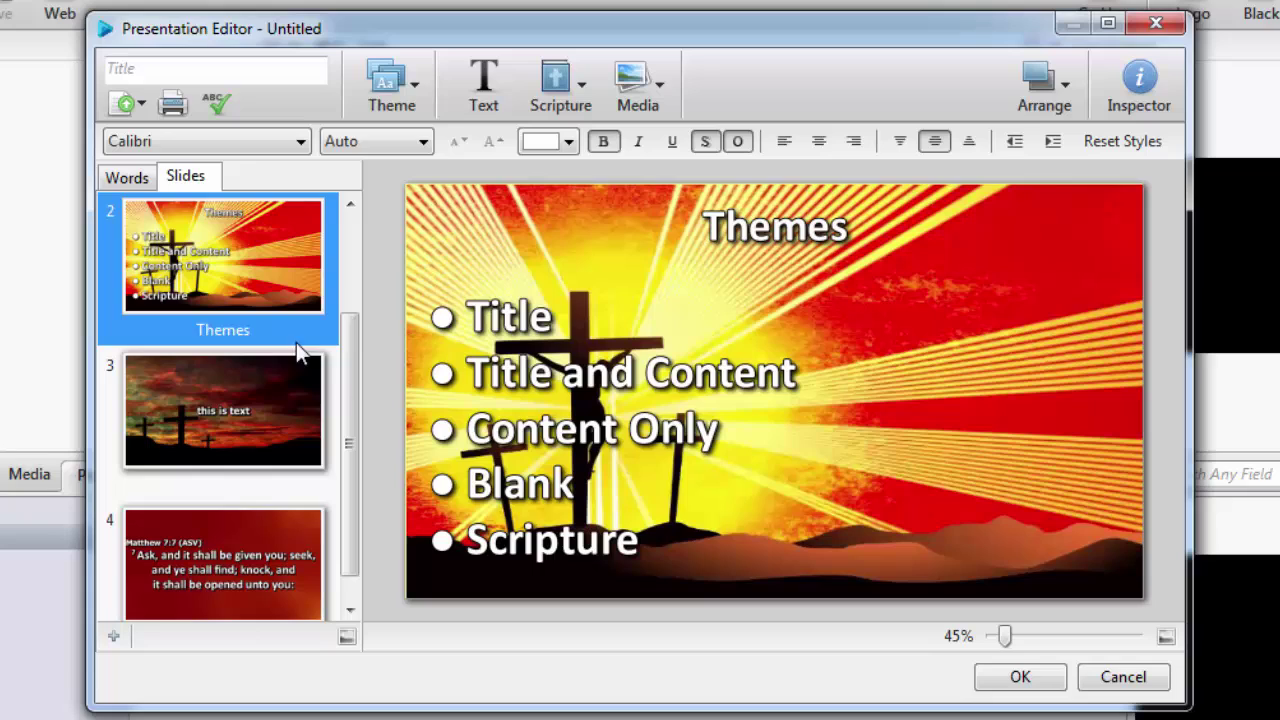
Step: Title the presentation 'Presentation' and save it with OK
{"action": "left_click", "coordinate": [267, 69]}
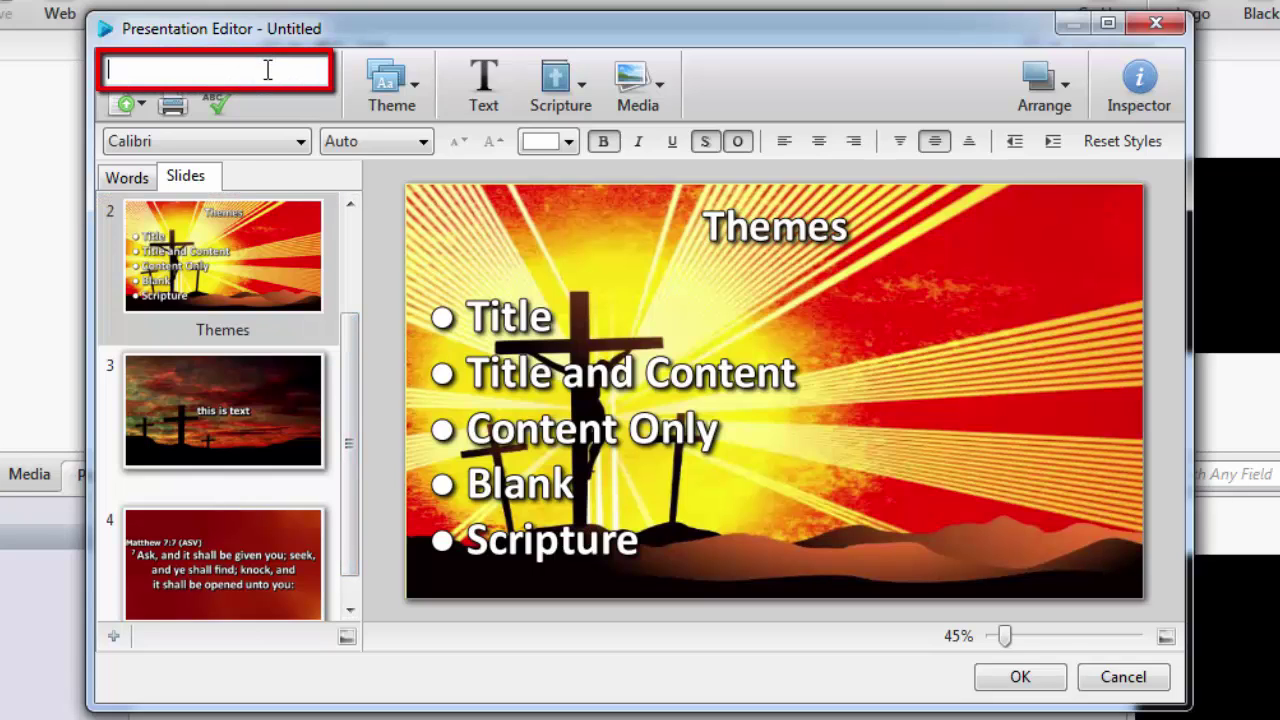
{"action": "type", "text": "Presentation"}
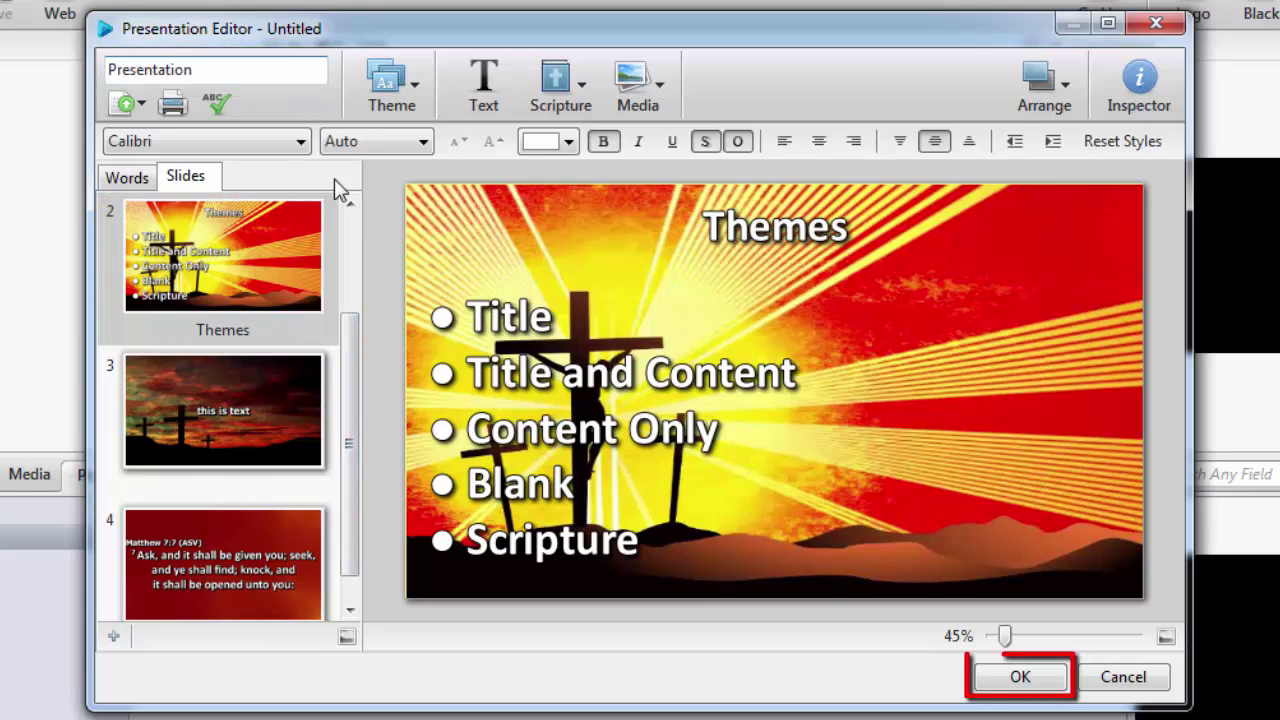
{"action": "left_click", "coordinate": [997, 687]}
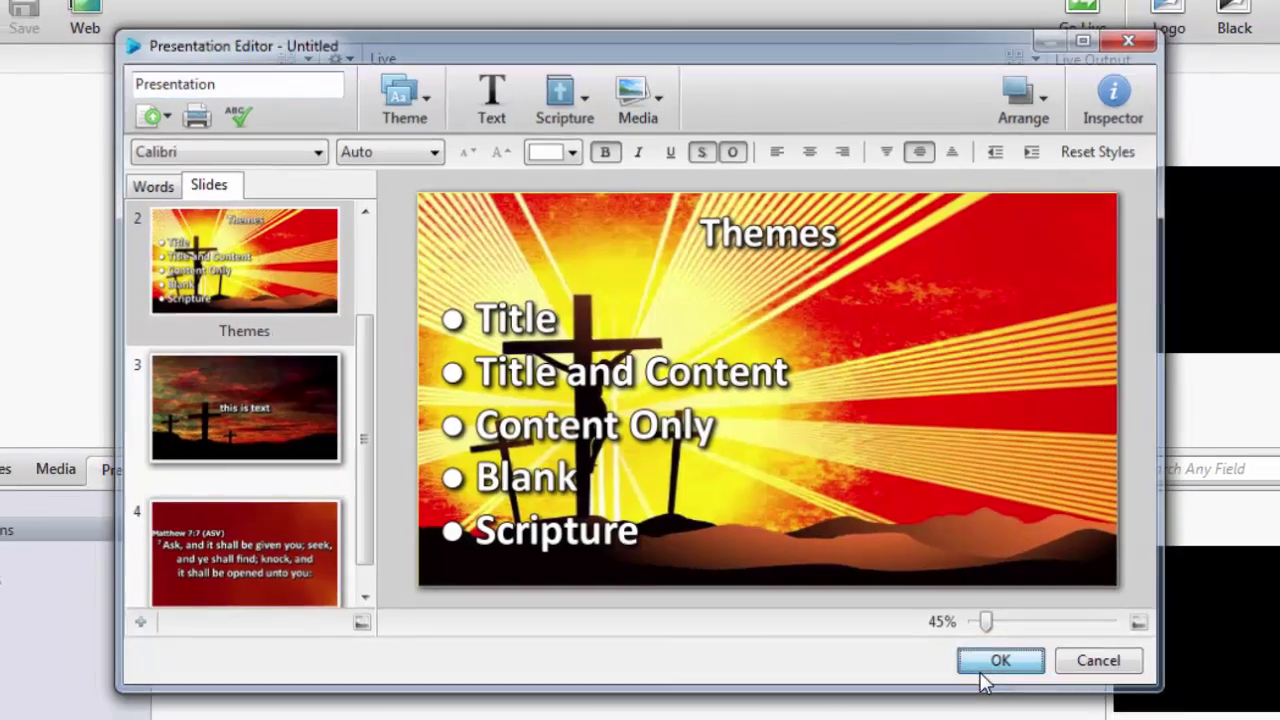